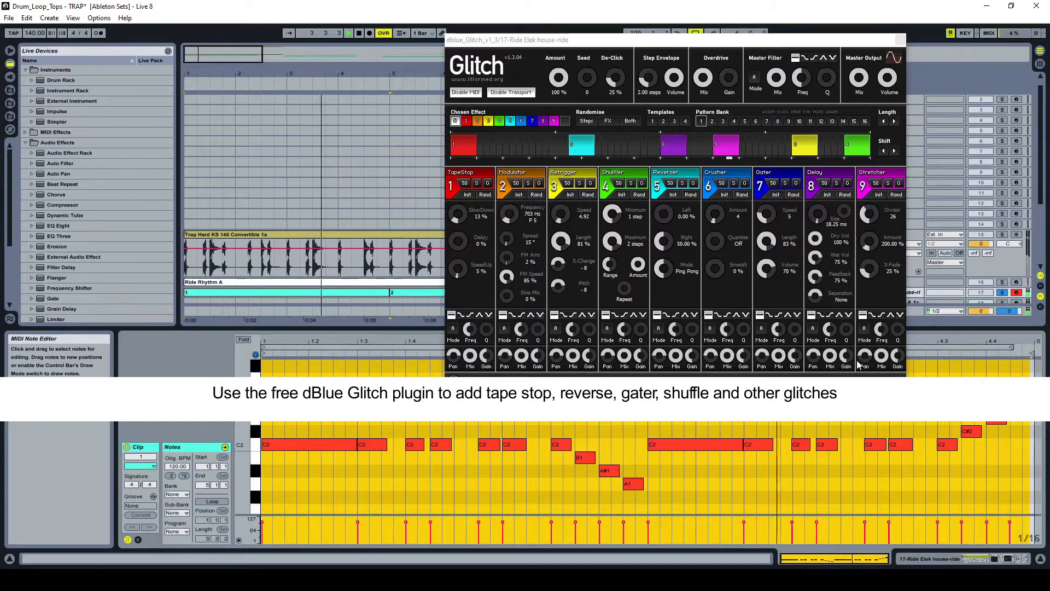
- Move the Glitch window clear of the ride clips and view the notes of the second Ride Rhythm A clip
{"action": "left_click_drag", "start_coordinate": [504, 39], "coordinate": [597, 21]}
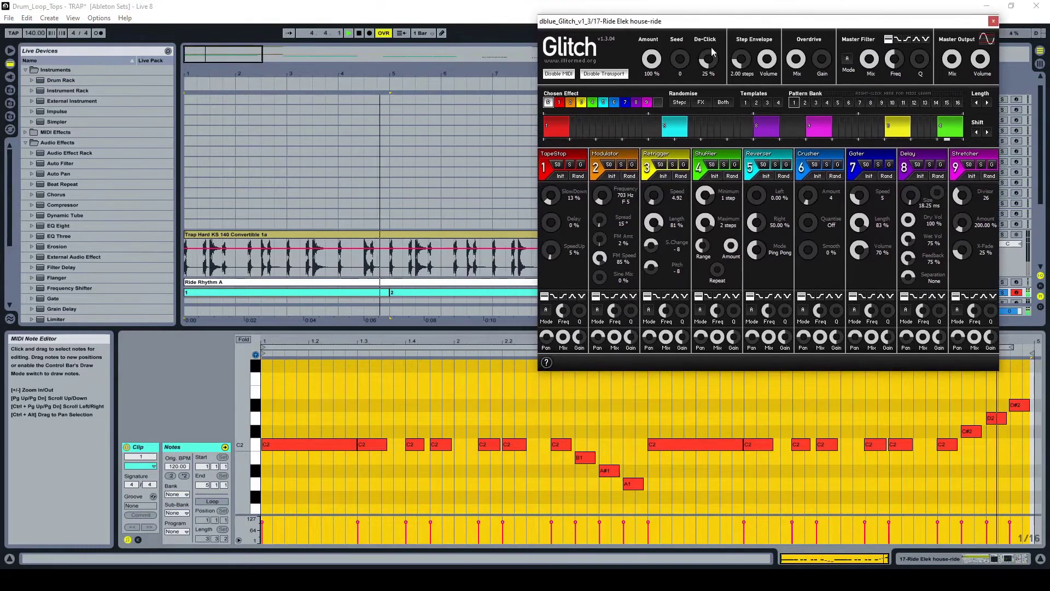
{"action": "left_click", "coordinate": [412, 294]}
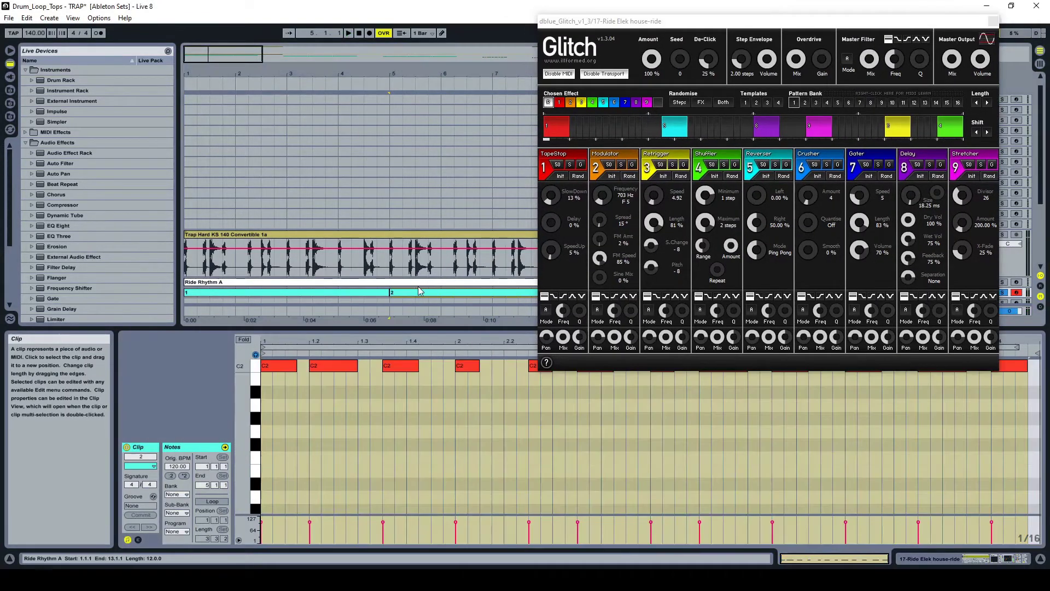
{"action": "scroll", "coordinate": [621, 455], "scroll_direction": "up", "scroll_amount": 1}
{"action": "key", "text": "space"}
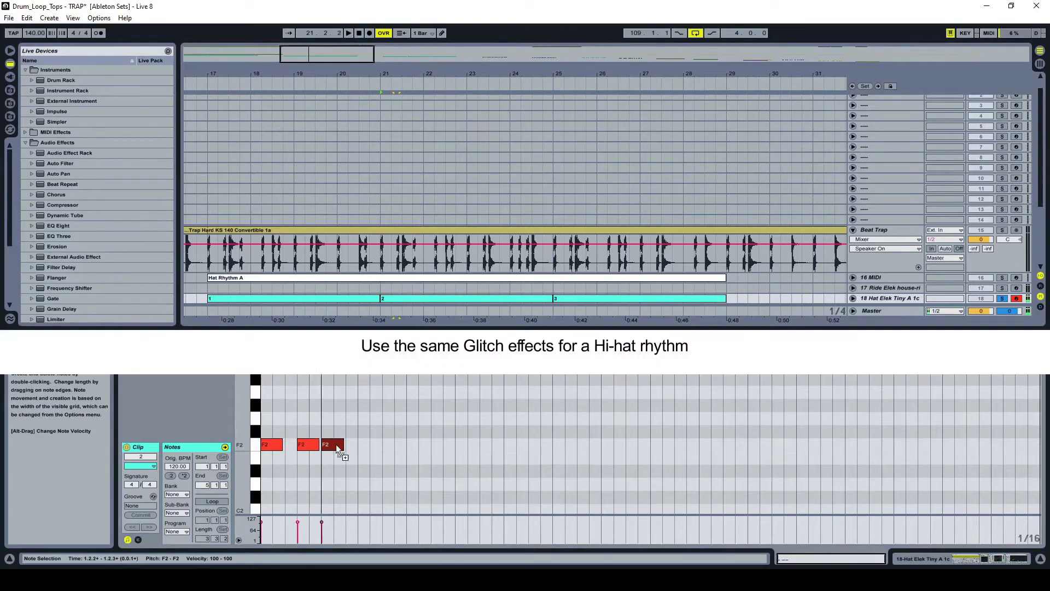
- Add G2 hi-hat notes at 1.3 and 1.4, then copy the opening F2 group to 2 and the G2 pair to F2 at 2.3
{"action": "left_click", "coordinate": [376, 418]}
{"action": "left_click", "coordinate": [421, 418]}
{"action": "left_click_drag", "start_coordinate": [424, 458], "coordinate": [264, 437]}
{"action": "left_click_drag", "start_coordinate": [272, 445], "coordinate": [466, 444]}
{"action": "left_click_drag", "start_coordinate": [419, 418], "coordinate": [603, 445]}
- Duplicate the first half of the hi-hat pattern into the second half of the clip, auditioning the rhythm
{"action": "left_click_drag", "start_coordinate": [602, 445], "coordinate": [265, 416]}
{"action": "left_click", "coordinate": [925, 559]}
{"action": "left_click", "coordinate": [868, 558]}
{"action": "key", "text": "space"}
{"action": "key", "text": "space"}
{"action": "left_click_drag", "start_coordinate": [272, 445], "coordinate": [662, 444]}
- Lower the hi-hat notes from 4 onward to D#2 and D2, and delete the surplus note at the clip's end
{"action": "left_click_drag", "start_coordinate": [935, 465], "coordinate": [848, 435]}
{"action": "left_click_drag", "start_coordinate": [861, 444], "coordinate": [862, 470]}
{"action": "left_click_drag", "start_coordinate": [891, 470], "coordinate": [892, 483]}
{"action": "key", "text": "Down"}
{"action": "left_click", "coordinate": [1026, 457]}
{"action": "key", "text": "Delete"}
{"action": "left_click", "coordinate": [1003, 230]}
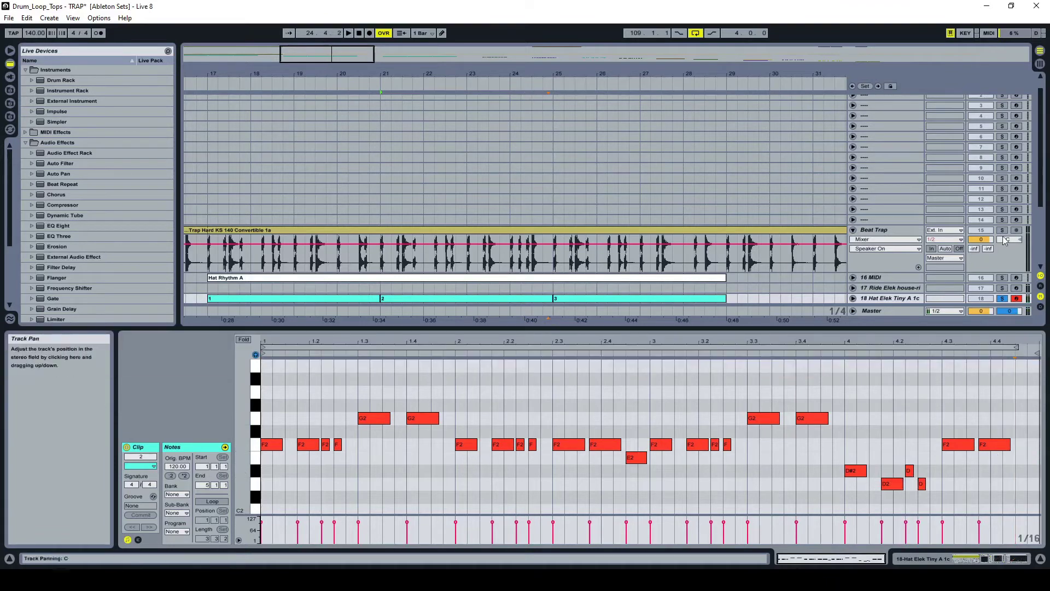
{"action": "key", "text": "space"}
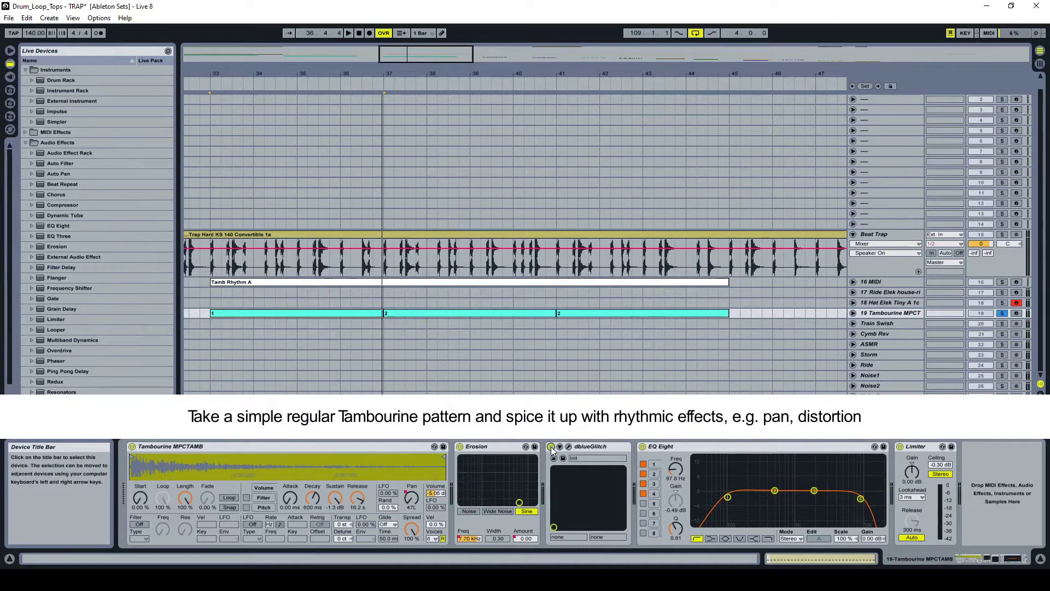
- View the dblueGlitch sequence on the Tambourine track during playback, keeping its window clear of the device chain, and close it
{"action": "left_click", "coordinate": [569, 446]}
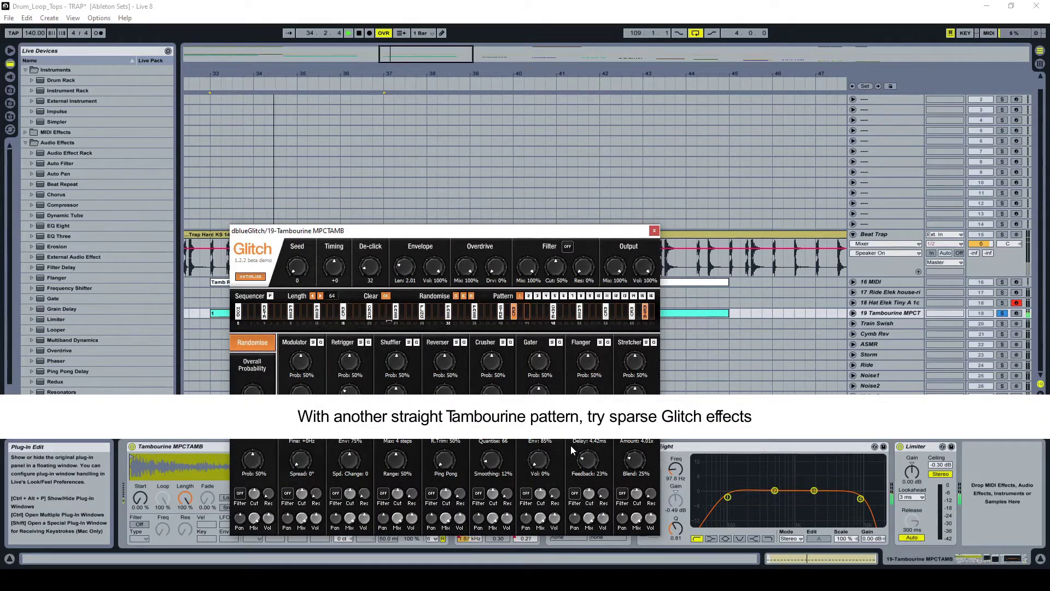
{"action": "left_click_drag", "start_coordinate": [551, 234], "coordinate": [733, 97]}
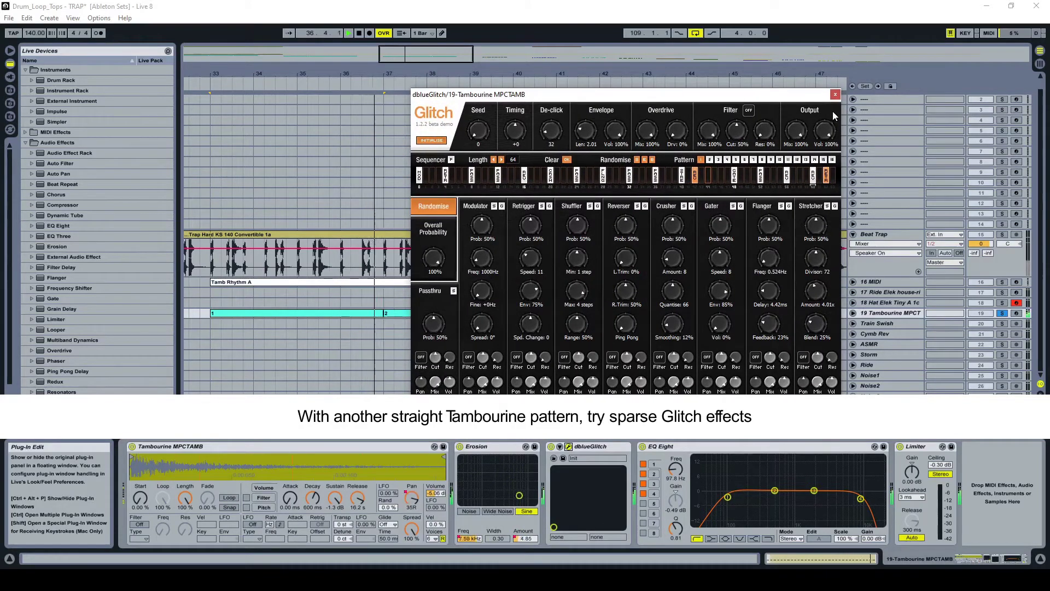
{"action": "left_click", "coordinate": [835, 95]}
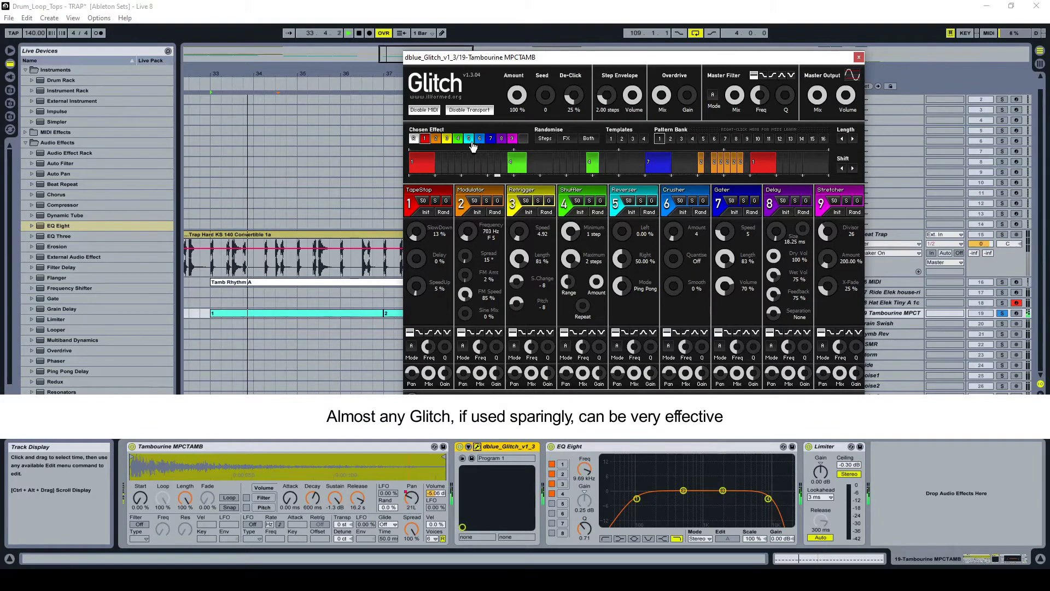
- Add a TapeStop block in the middle and Gater blocks at the end of the Tambourine track's Glitch sequence, and close the plugin
{"action": "left_click", "coordinate": [620, 175]}
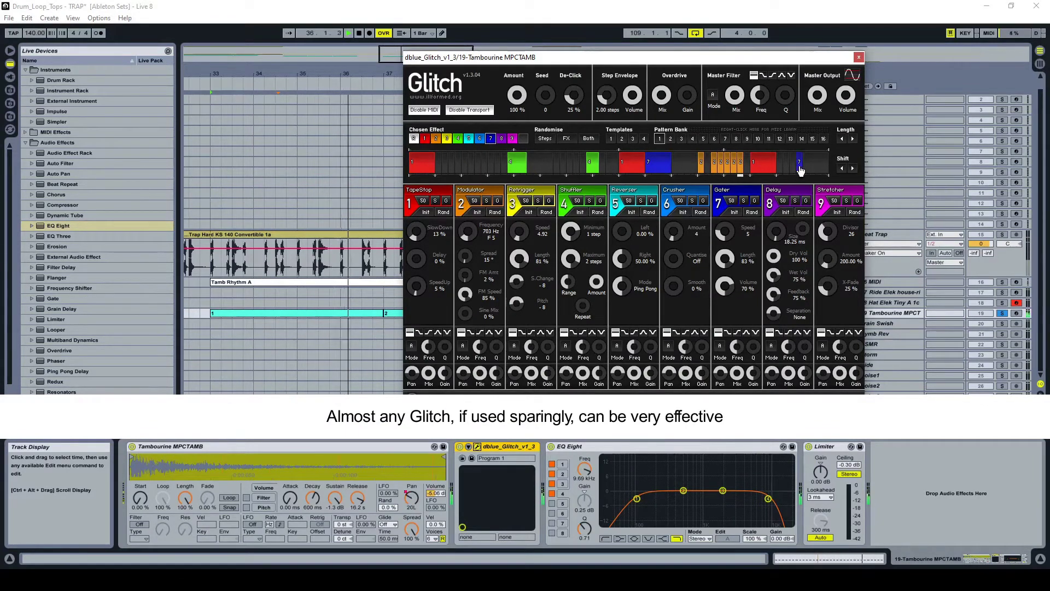
{"action": "left_click_drag", "start_coordinate": [813, 169], "coordinate": [825, 171]}
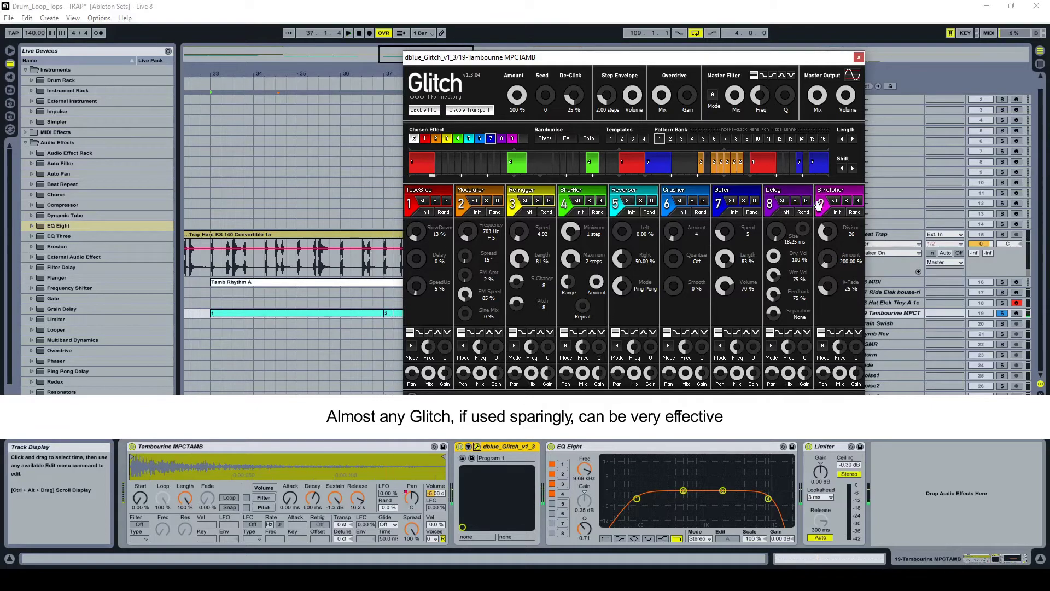
{"action": "left_click", "coordinate": [859, 57]}
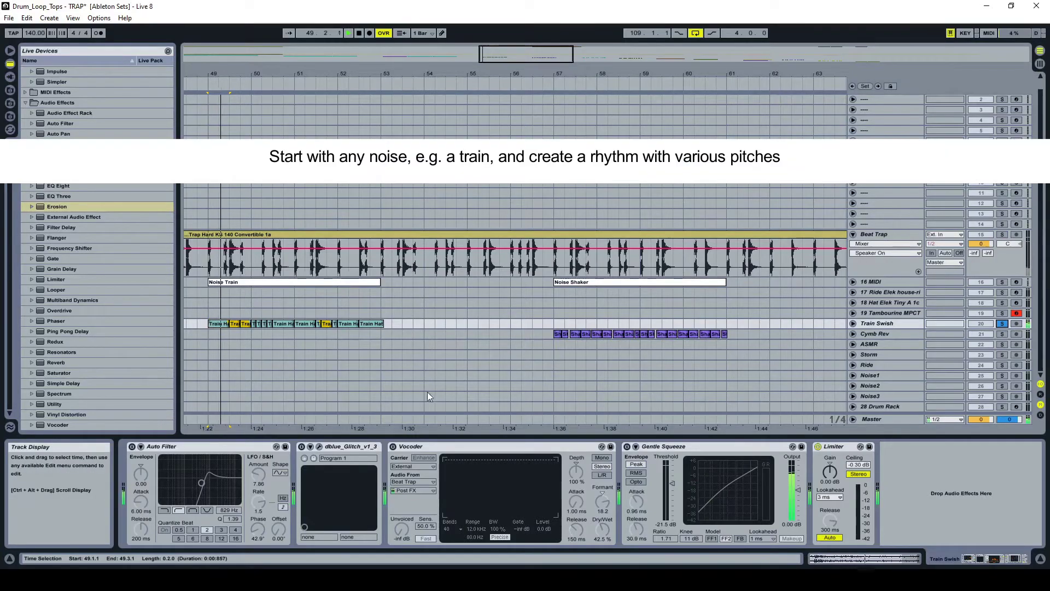
- Examine the sample regions and transposition of the individual Train Hat clips on the Train Swish track
{"action": "left_click", "coordinate": [905, 555]}
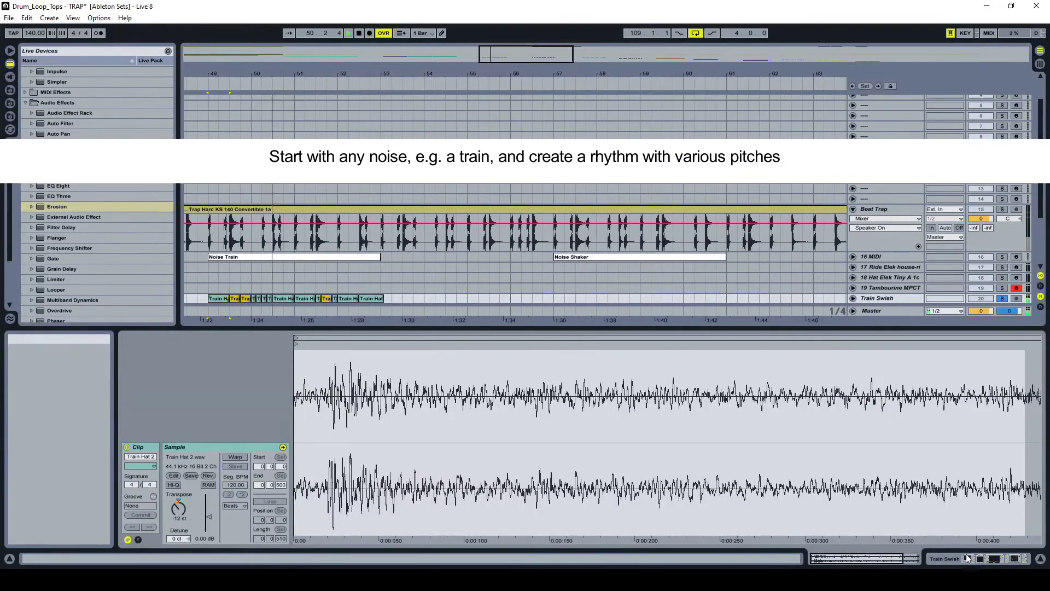
{"action": "left_click", "coordinate": [905, 555]}
{"action": "left_click", "coordinate": [235, 324]}
{"action": "key", "text": "space"}
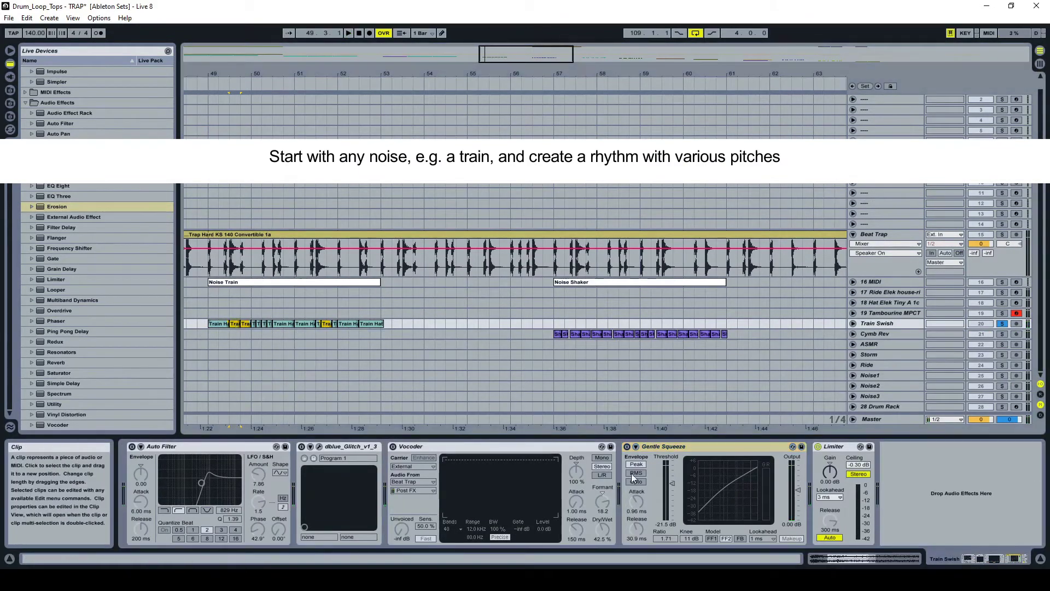
{"action": "left_click", "coordinate": [857, 559]}
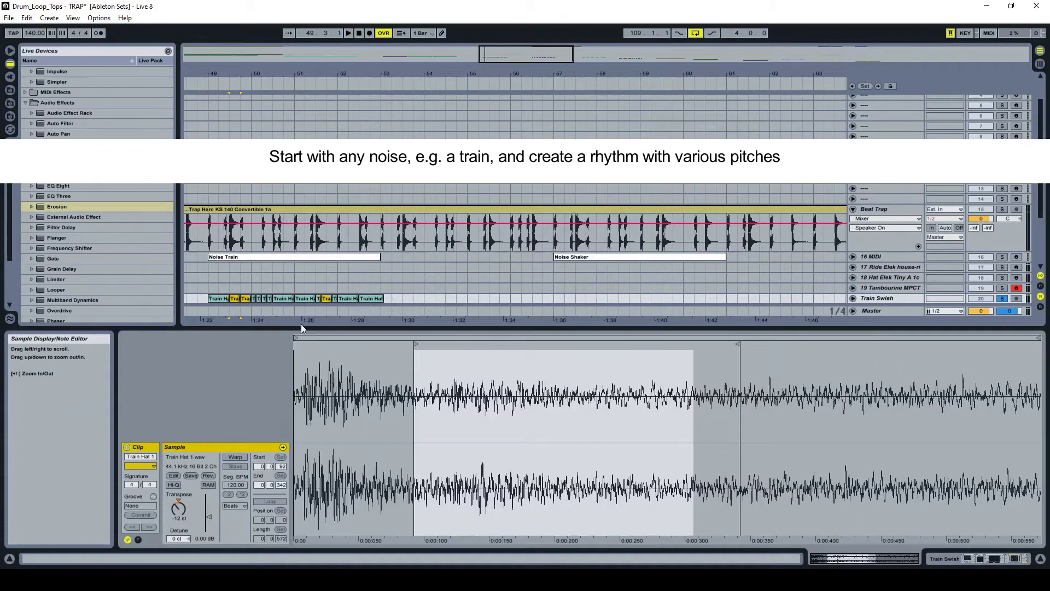
{"action": "left_click", "coordinate": [248, 297]}
{"action": "left_click", "coordinate": [257, 297]}
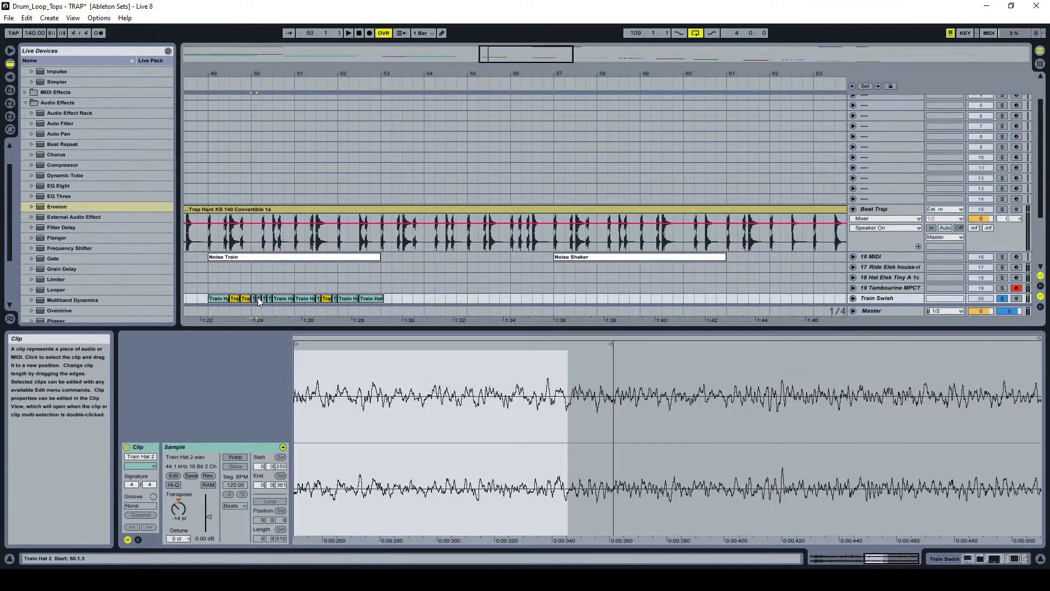
{"action": "left_click", "coordinate": [259, 297]}
{"action": "left_click", "coordinate": [264, 300]}
{"action": "left_click", "coordinate": [270, 299]}
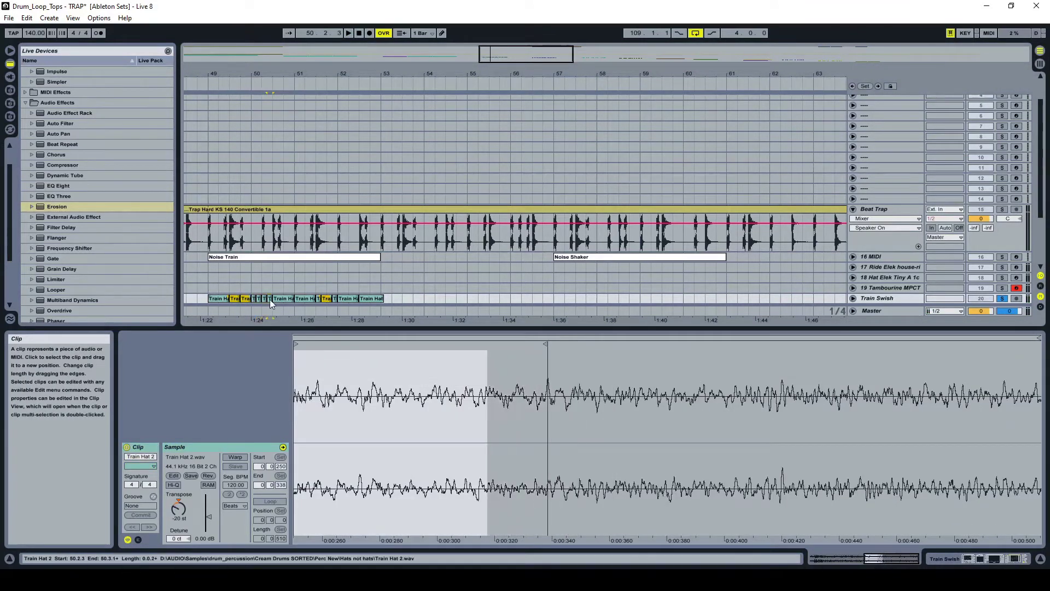
- Play the train noise rhythm from the first Train Hat 2 clip to hear its pitches
{"action": "left_click", "coordinate": [216, 300]}
{"action": "key", "text": "space"}
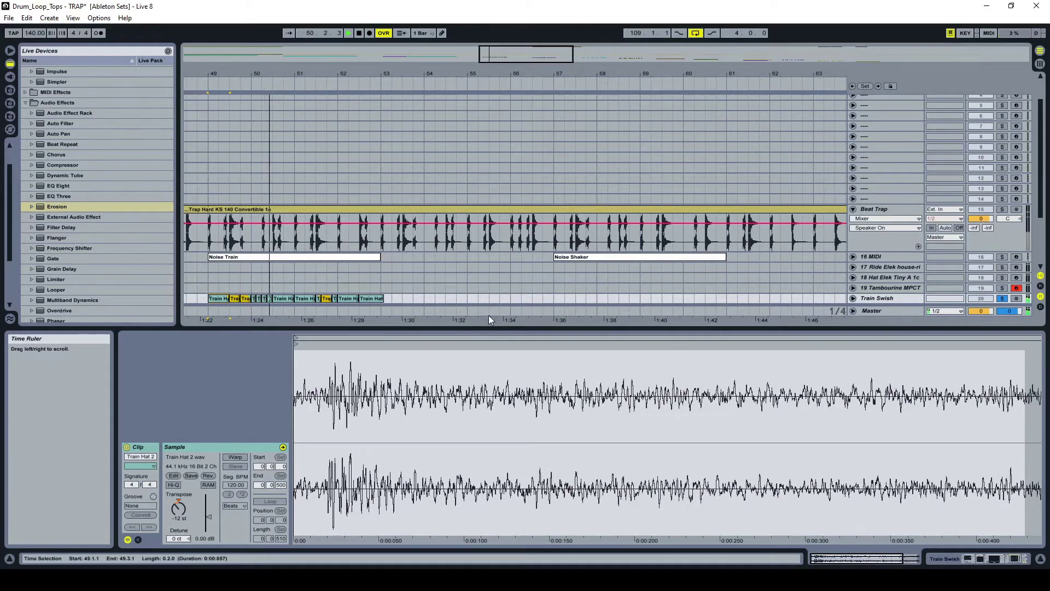
{"action": "key", "text": "space"}
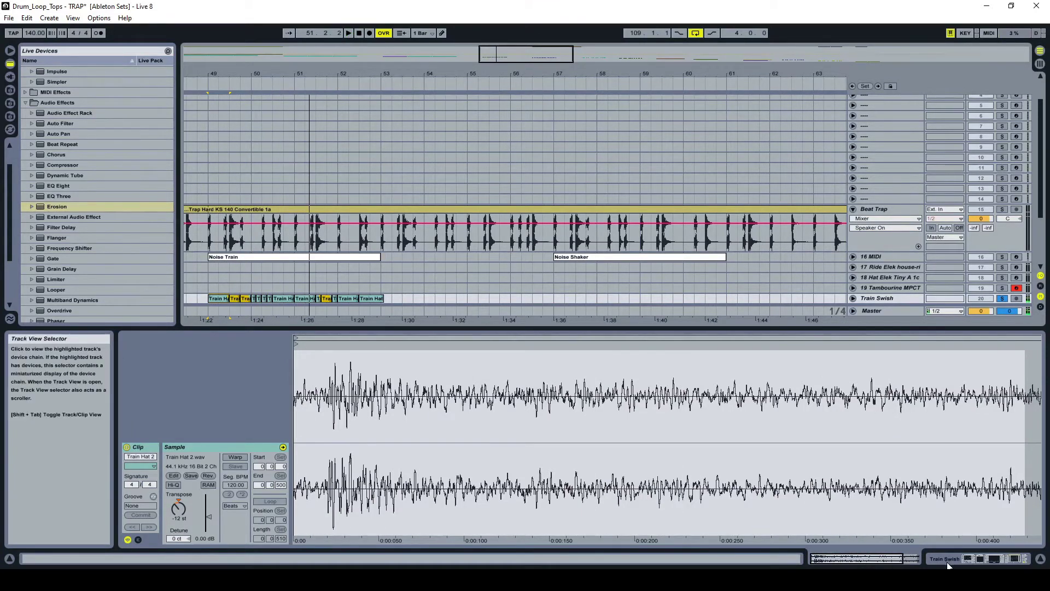
- Turn on the Auto Filter on the Train Swish track and play the train rhythm
{"action": "key", "text": "shift+Tab"}
{"action": "left_click", "coordinate": [132, 447]}
{"action": "key", "text": "space"}
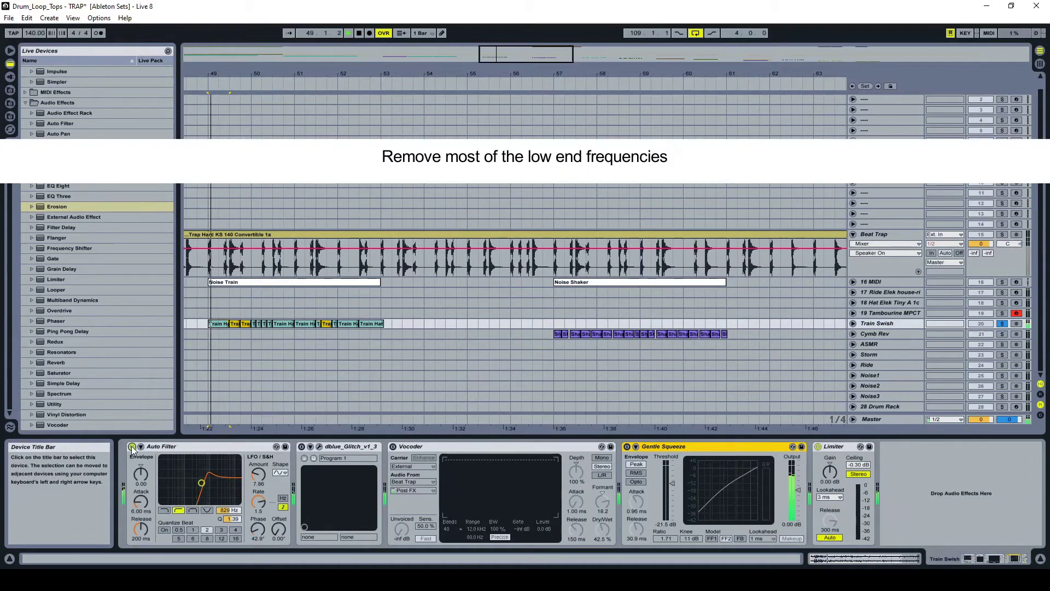
- Turn on the Vocoder on the Train Swish track and use Beat Trap as its external audio source
{"action": "left_click", "coordinate": [393, 447]}
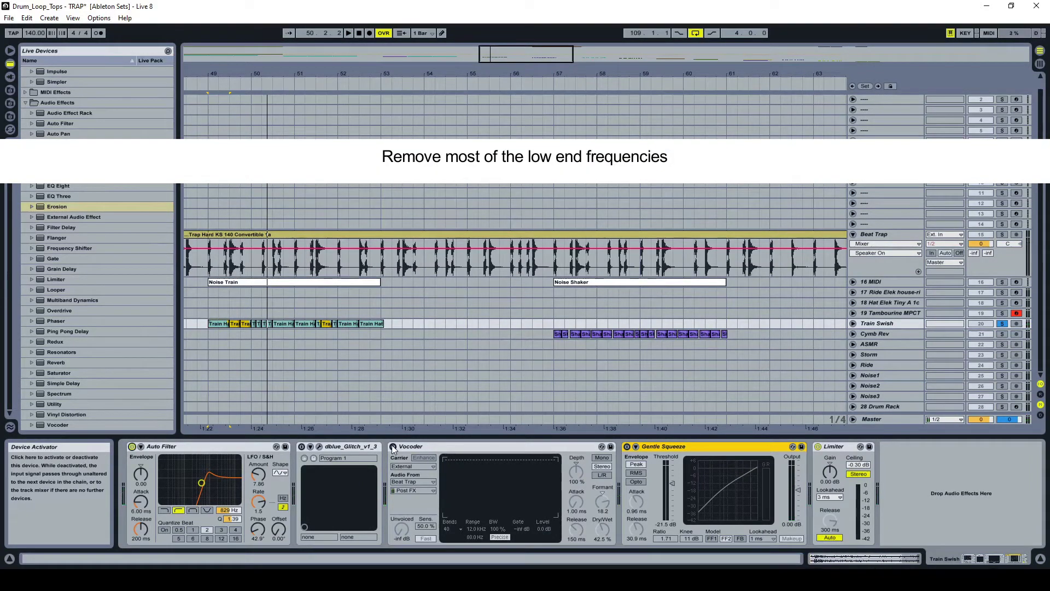
{"action": "left_click", "coordinate": [428, 482]}
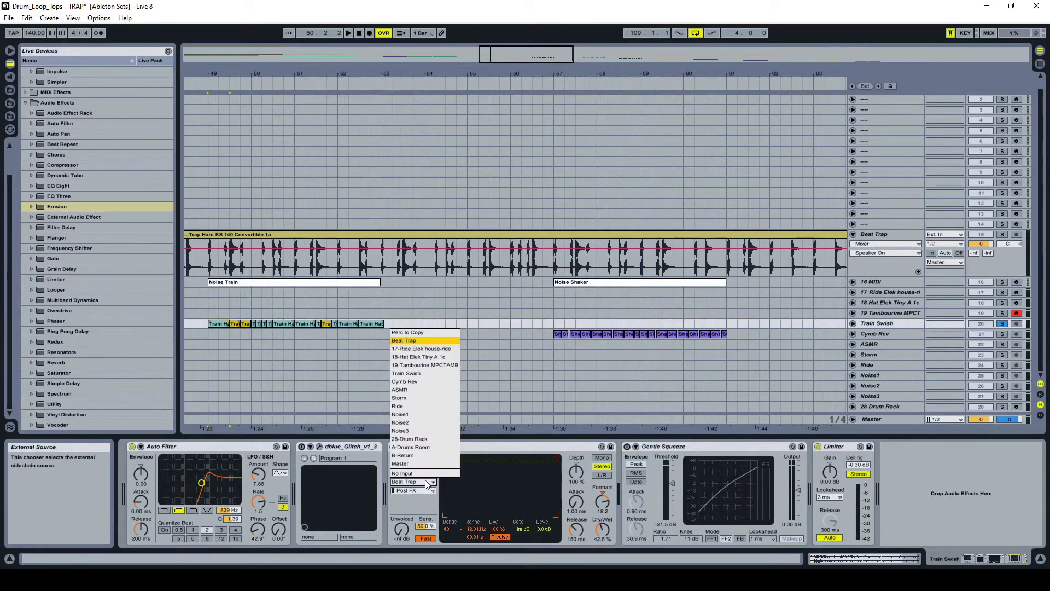
{"action": "left_click", "coordinate": [425, 341]}
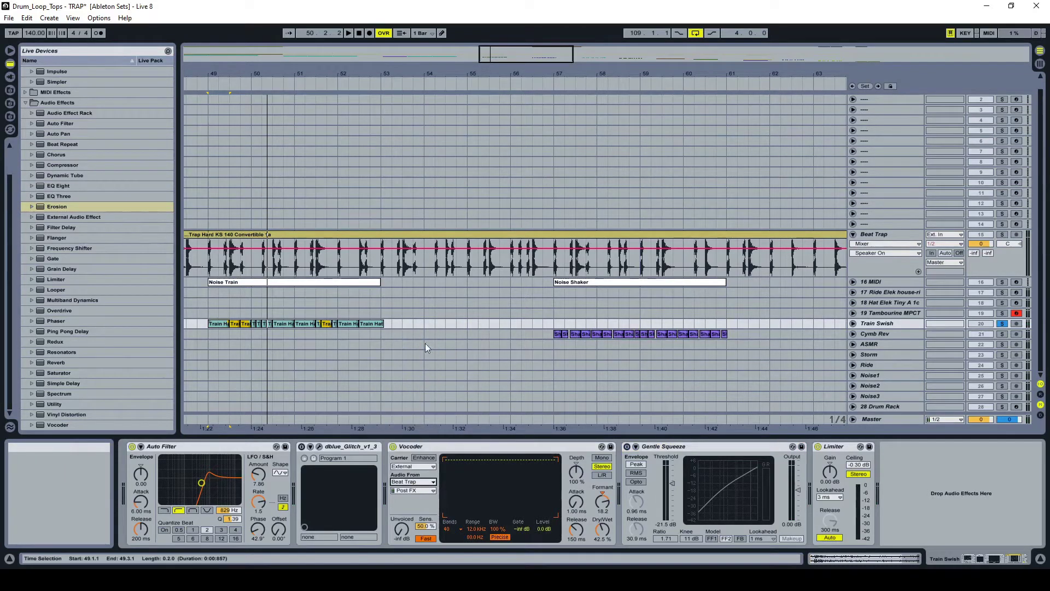
- Listen to the vocoded train rhythm with the Beat Trap track soloed and unsoloed
{"action": "left_click", "coordinate": [1004, 236]}
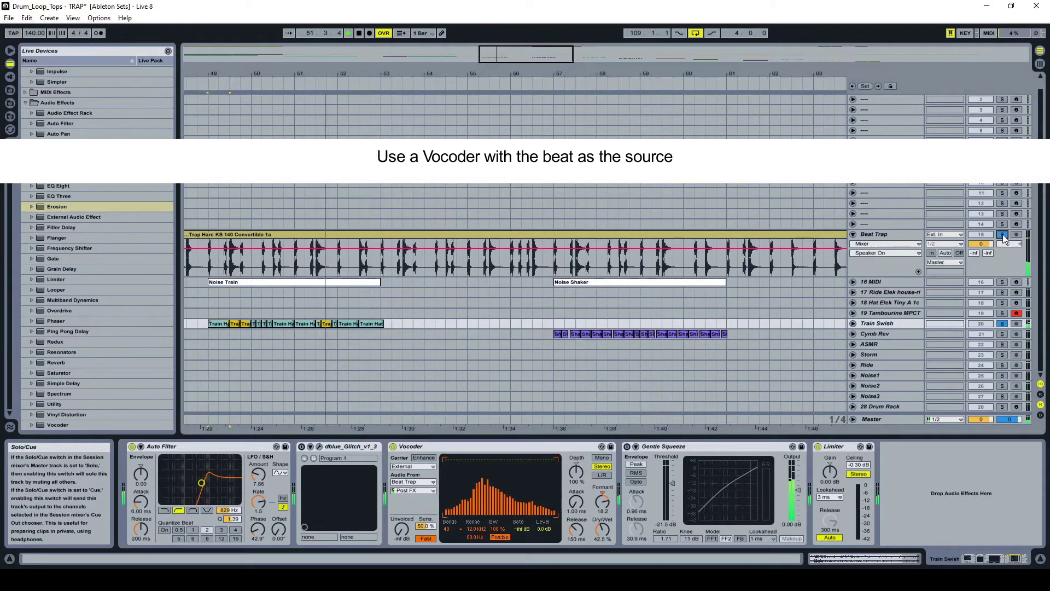
{"action": "left_click", "coordinate": [1003, 235]}
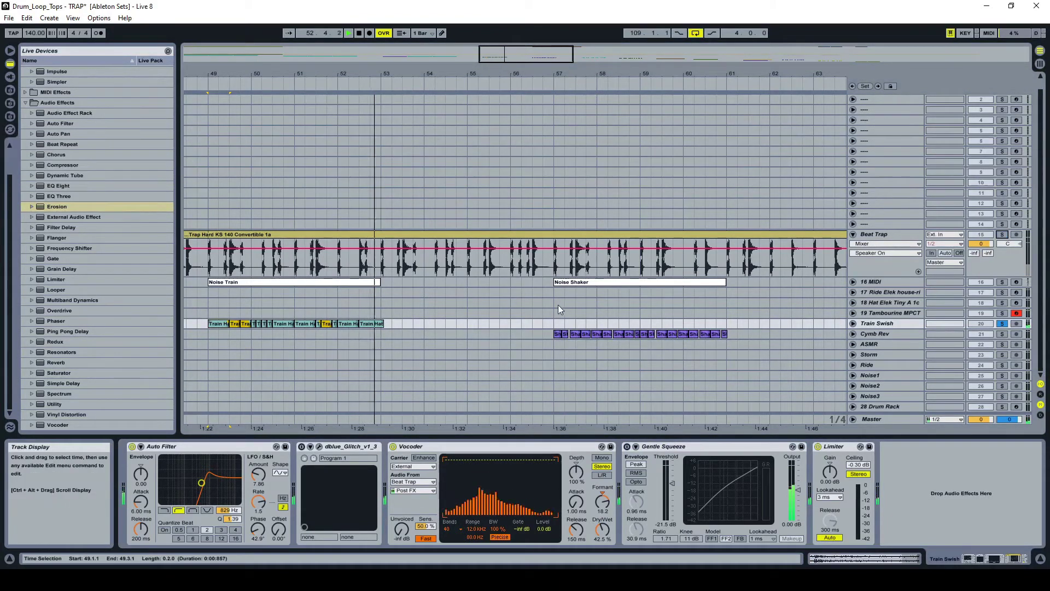
{"action": "key", "text": "space"}
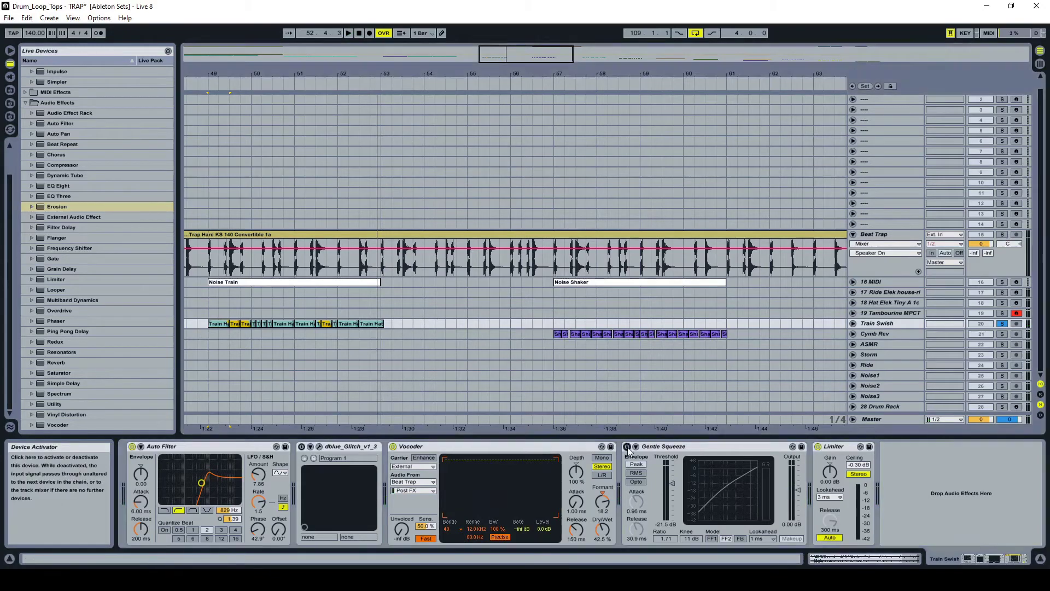
- Switch on Gentle Squeeze and Glitch on the Train Swish track, open the Glitch editor and audition the rhythm
{"action": "left_click", "coordinate": [319, 446]}
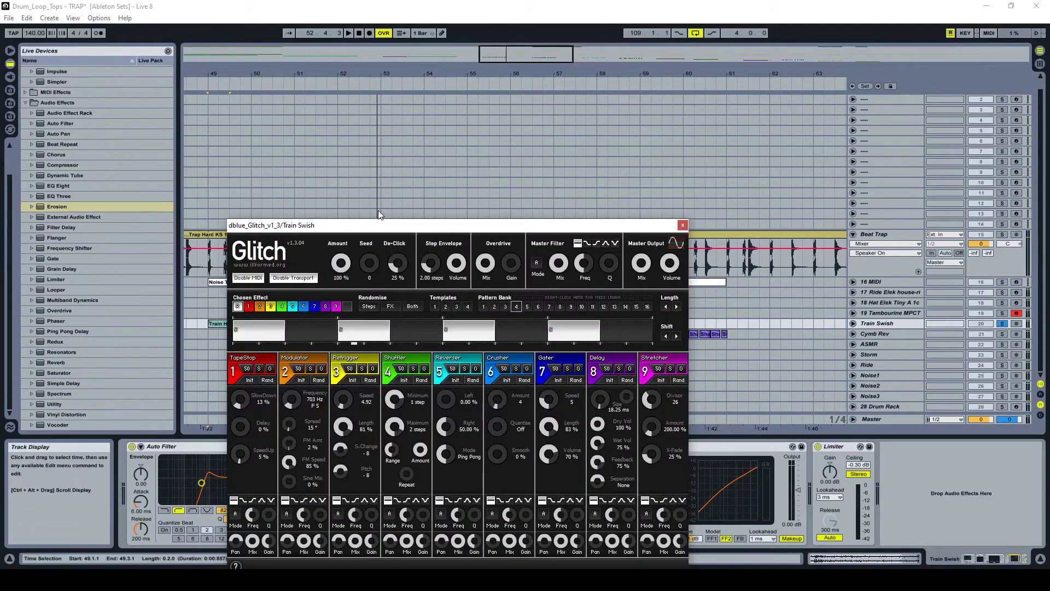
{"action": "left_click_drag", "start_coordinate": [381, 225], "coordinate": [502, 96]}
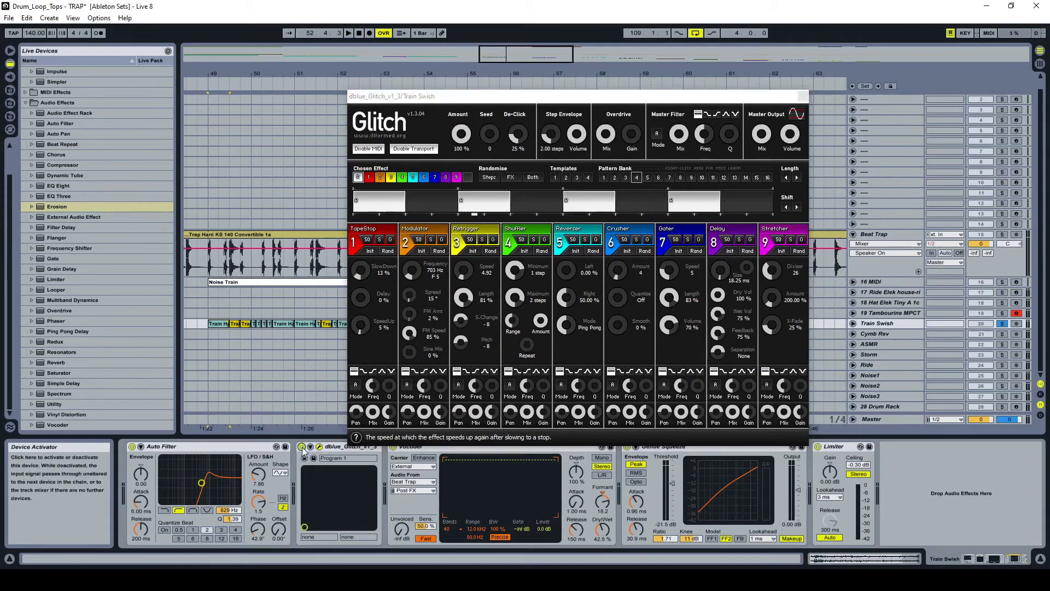
{"action": "key", "text": "space"}
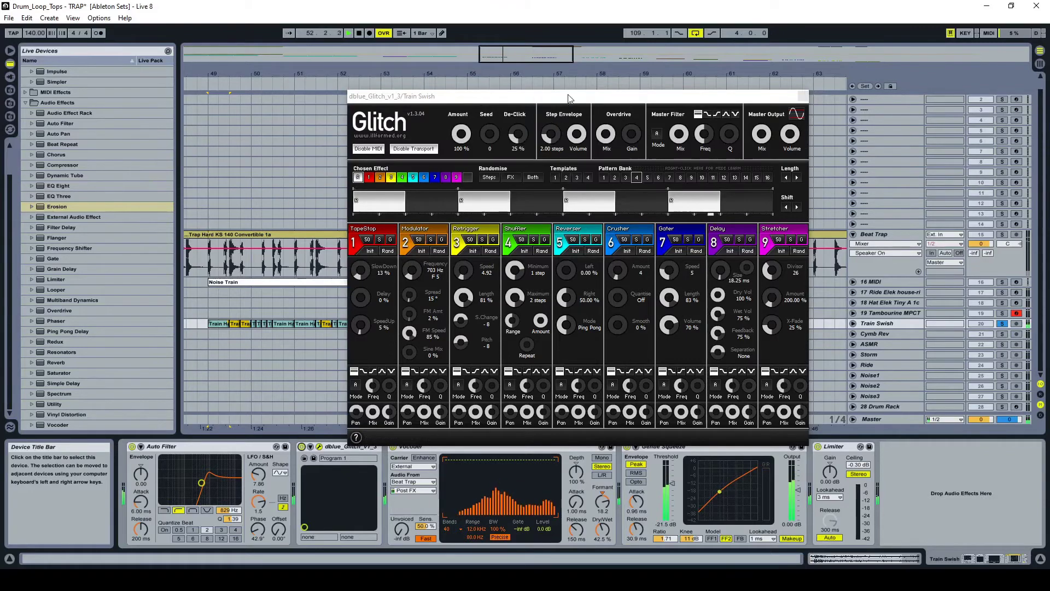
{"action": "left_click_drag", "start_coordinate": [548, 96], "coordinate": [734, 70]}
{"action": "key", "text": "space"}
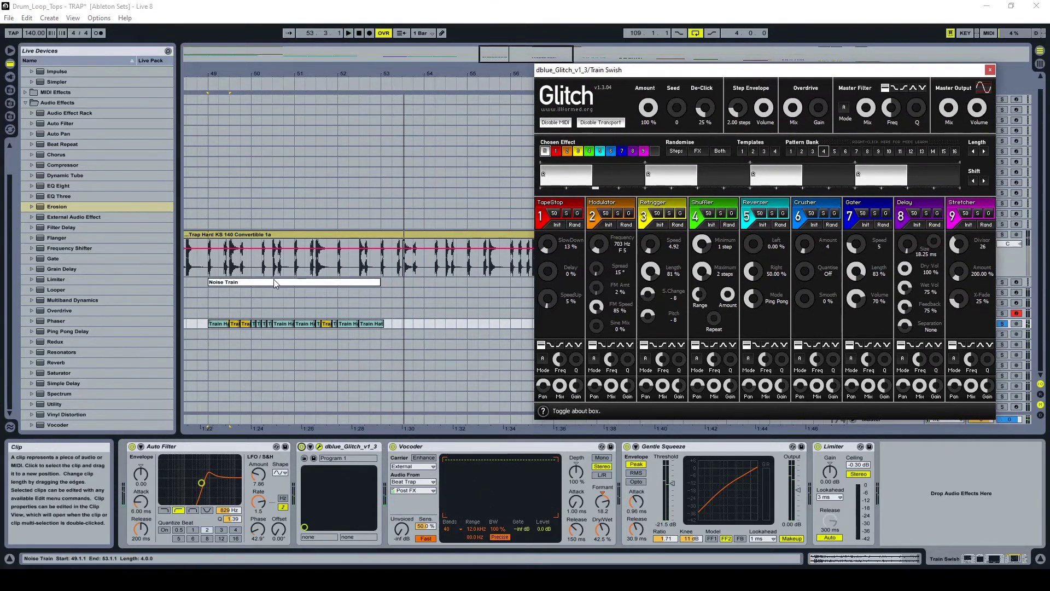
- Loop the Noise Train section and play it together with Beat Trap, keeping the Train Swish Glitch editor in view
{"action": "right_click", "coordinate": [273, 284]}
{"action": "left_click", "coordinate": [324, 382]}
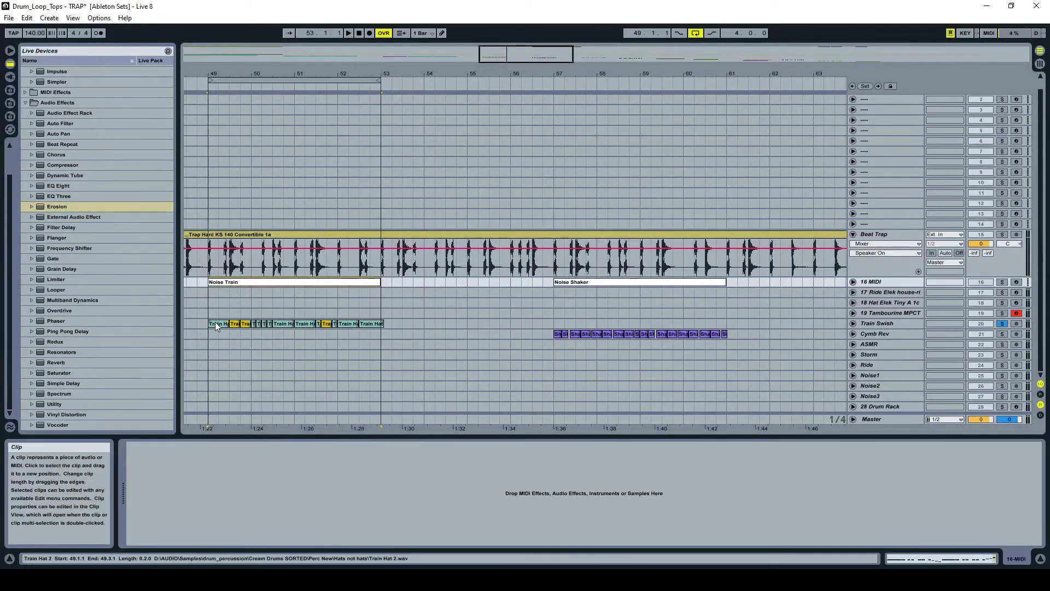
{"action": "left_click", "coordinate": [216, 323]}
{"action": "left_click_drag", "start_coordinate": [826, 73], "coordinate": [624, 45]}
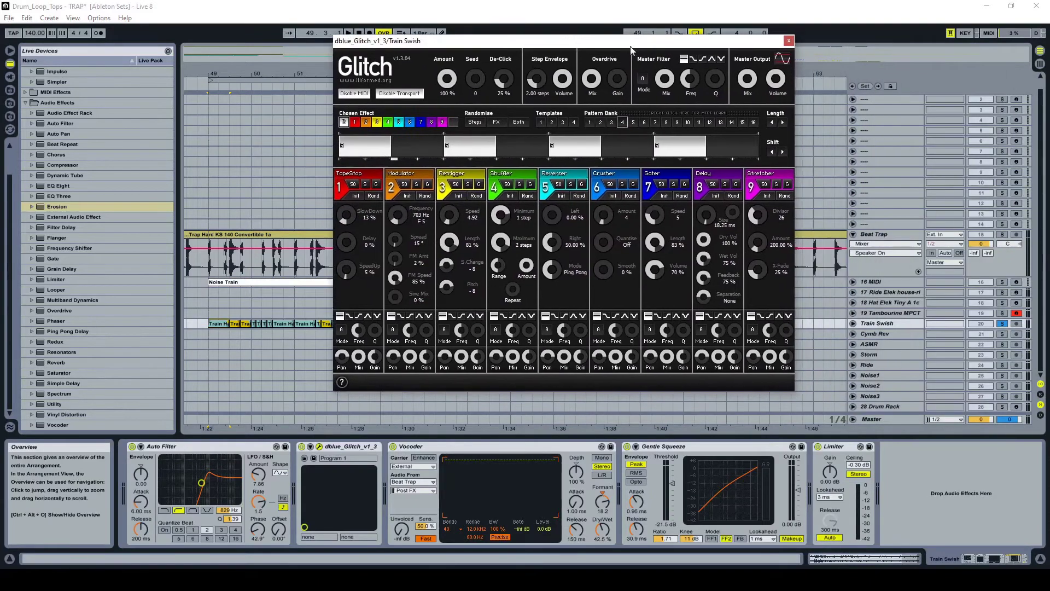
{"action": "key", "text": "space"}
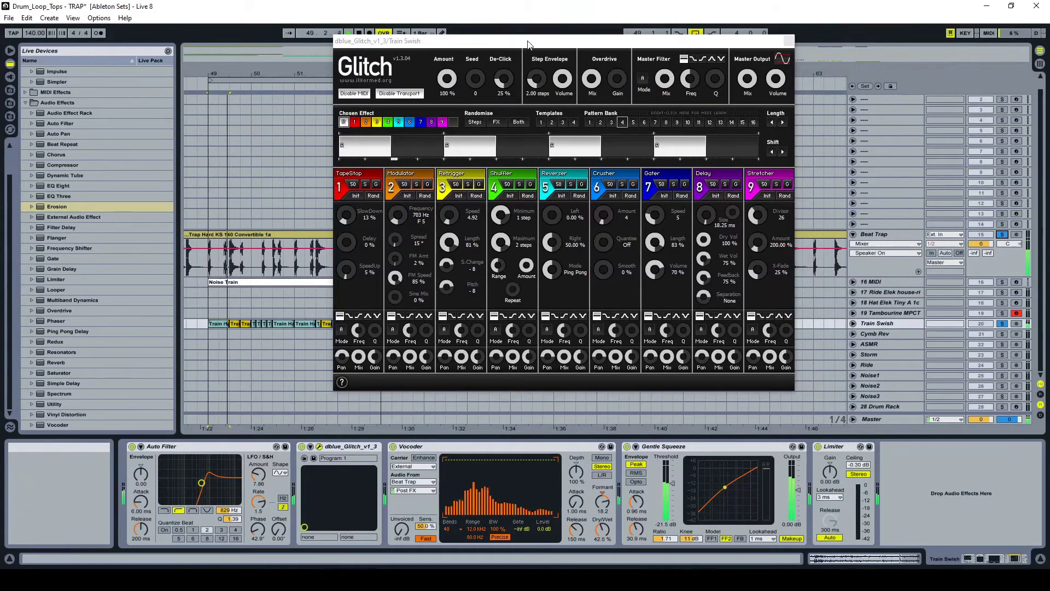
{"action": "left_click_drag", "start_coordinate": [531, 44], "coordinate": [621, 42]}
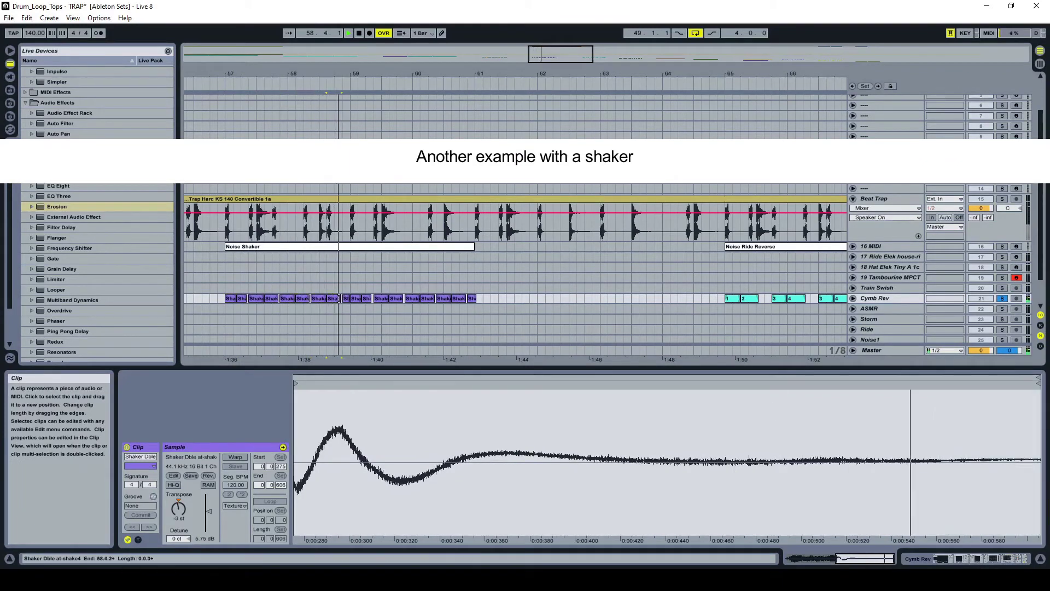
- Check the sample settings of the shaker clips on the Cymb Rev track and stop playback
{"action": "left_click", "coordinate": [357, 300]}
{"action": "left_click", "coordinate": [231, 300]}
{"action": "key", "text": "space"}
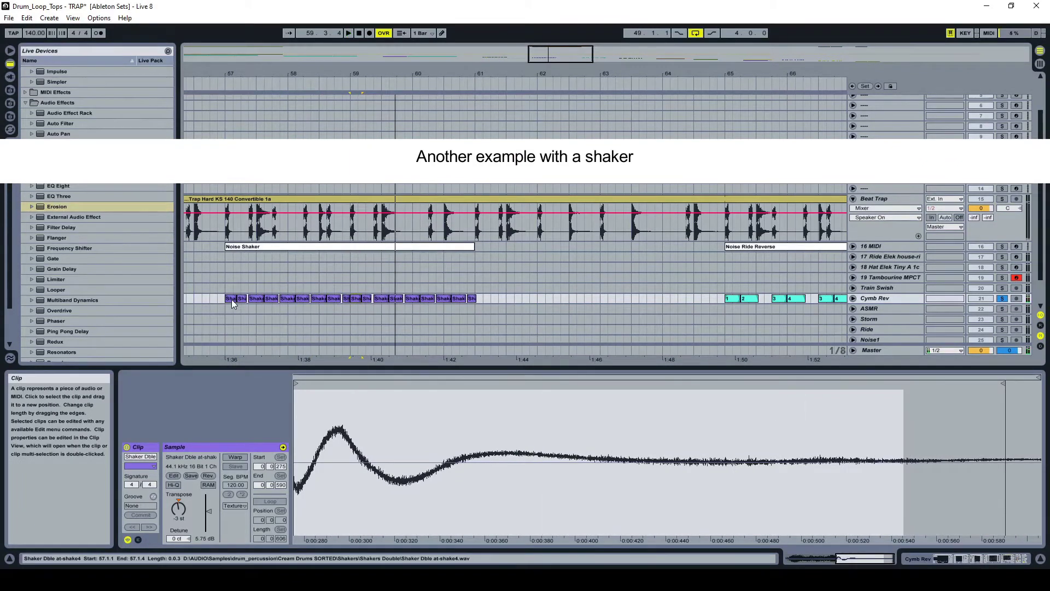
- Loop the Noise Shaker section and play it with the Vocoder on the Cymb Rev track switched on
{"action": "right_click", "coordinate": [392, 247]}
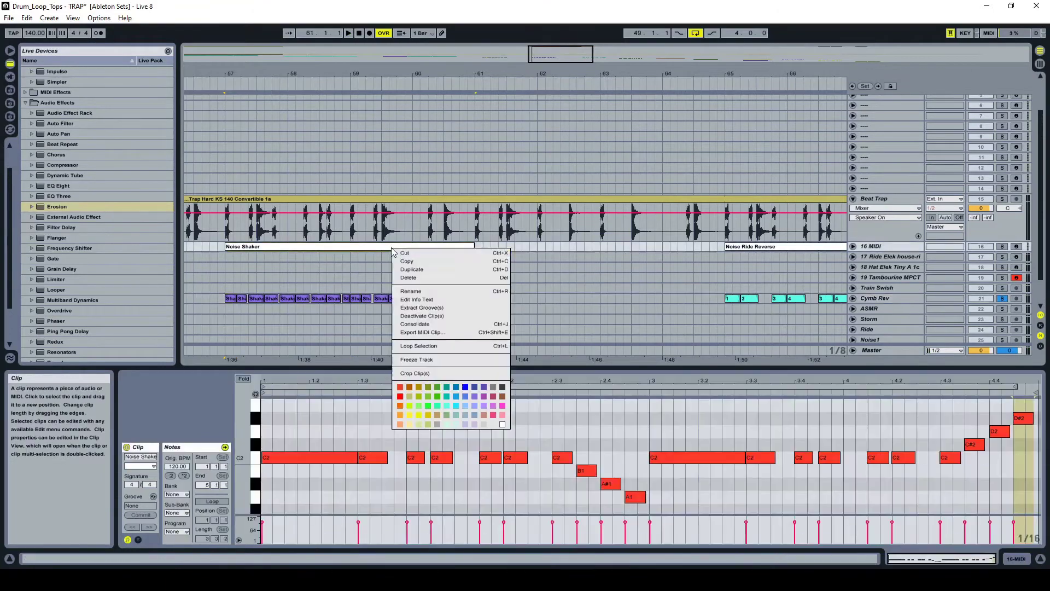
{"action": "left_click", "coordinate": [419, 347]}
{"action": "left_click", "coordinate": [228, 298]}
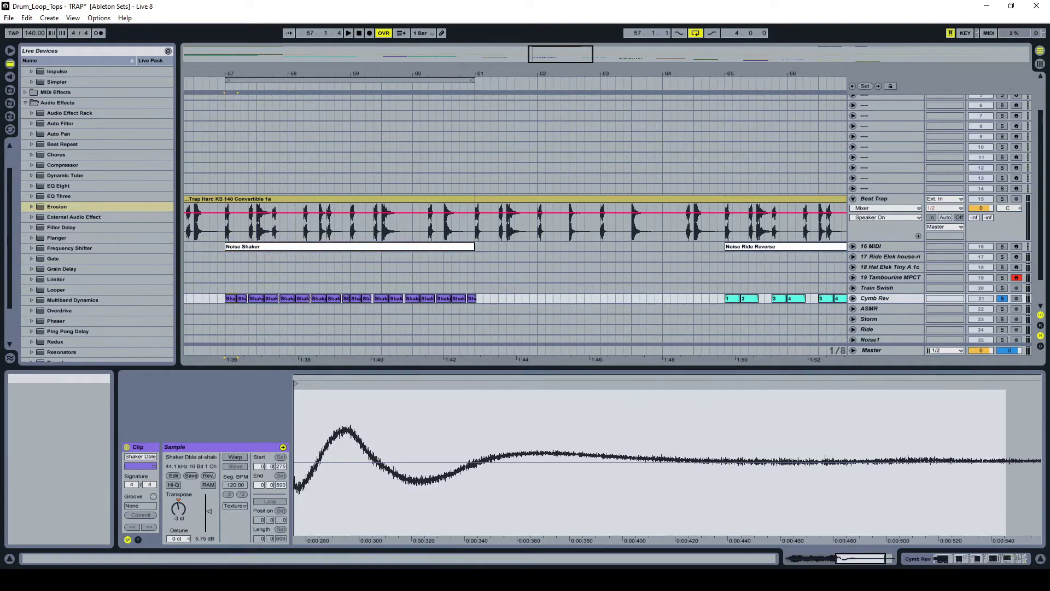
{"action": "left_click", "coordinate": [971, 558]}
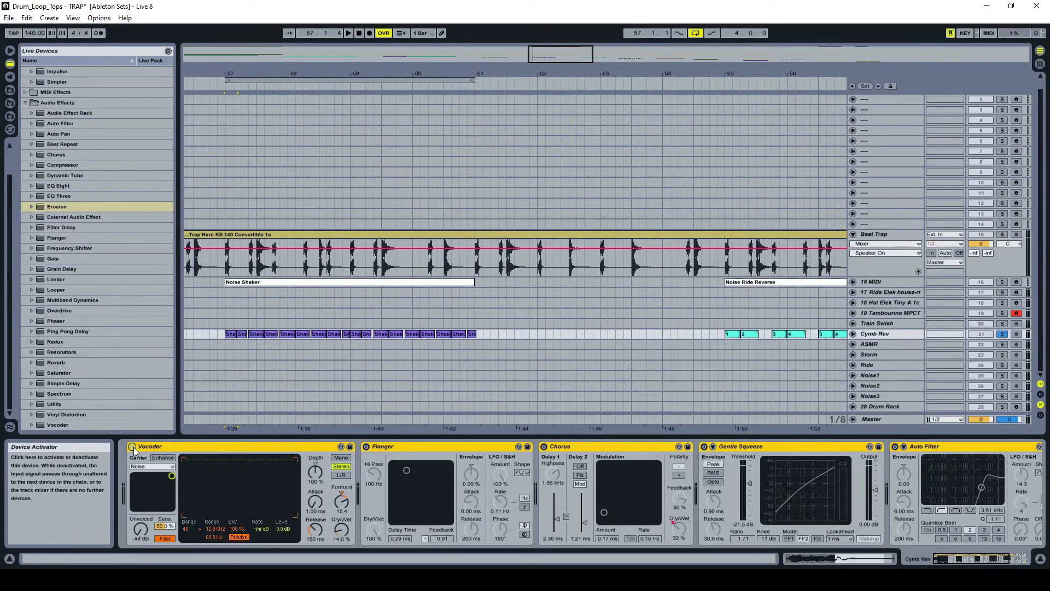
{"action": "key", "text": "space"}
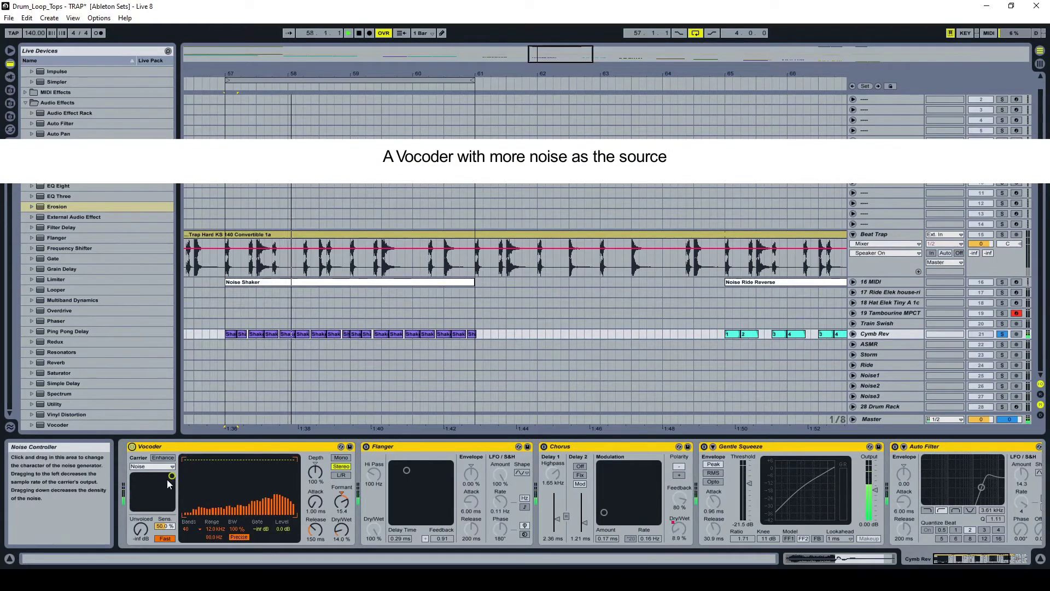
- Move the Vocoder's noise controller to a mid position and set Formant to 21.8 and Dry/Wet to 33%
{"action": "left_click_drag", "start_coordinate": [167, 479], "coordinate": [158, 486]}
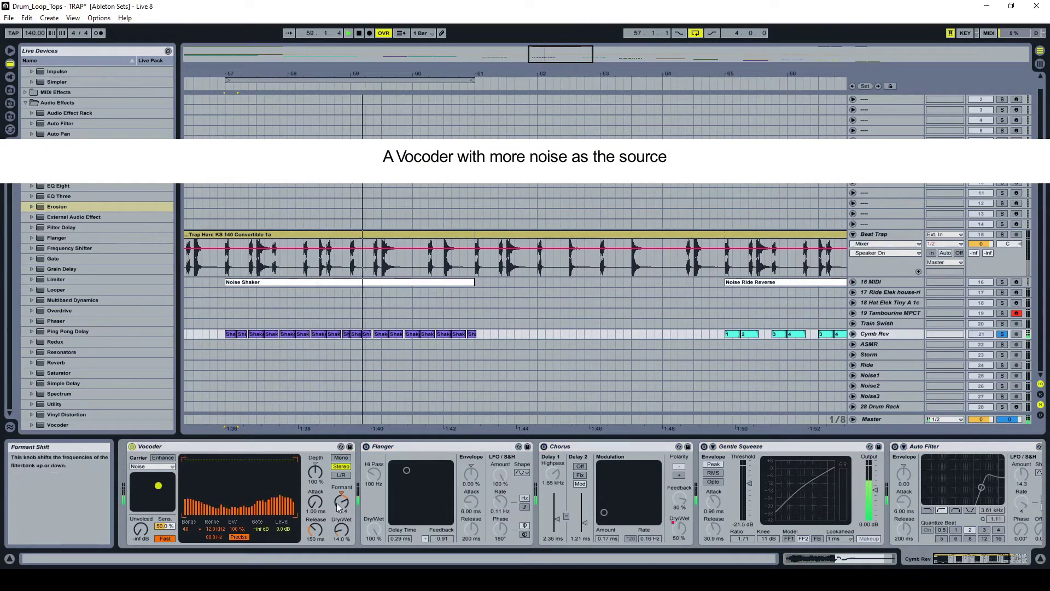
{"action": "mouse_move", "coordinate": [342, 501]}
{"action": "left_mouse_down"}
{"action": "mouse_move", "coordinate": [342, 514]}
{"action": "mouse_move", "coordinate": [342, 490]}
{"action": "left_mouse_up"}
{"action": "left_click_drag", "start_coordinate": [341, 530], "coordinate": [342, 490]}
{"action": "left_click_drag", "start_coordinate": [341, 529], "coordinate": [342, 547]}
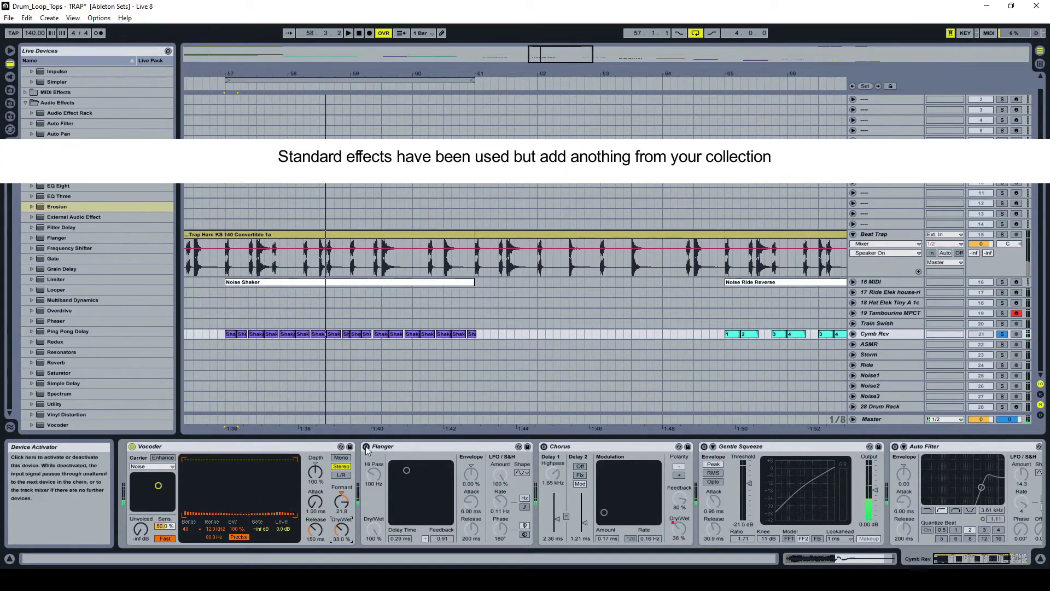
- Switch on Flanger with 0.76 ms delay and 0.88 feedback, and Chorus with 1.63 ms amount and 1.39 Hz rate
{"action": "mouse_move", "coordinate": [430, 475]}
{"action": "left_mouse_down"}
{"action": "mouse_move", "coordinate": [451, 473]}
{"action": "mouse_move", "coordinate": [419, 472]}
{"action": "left_mouse_up"}
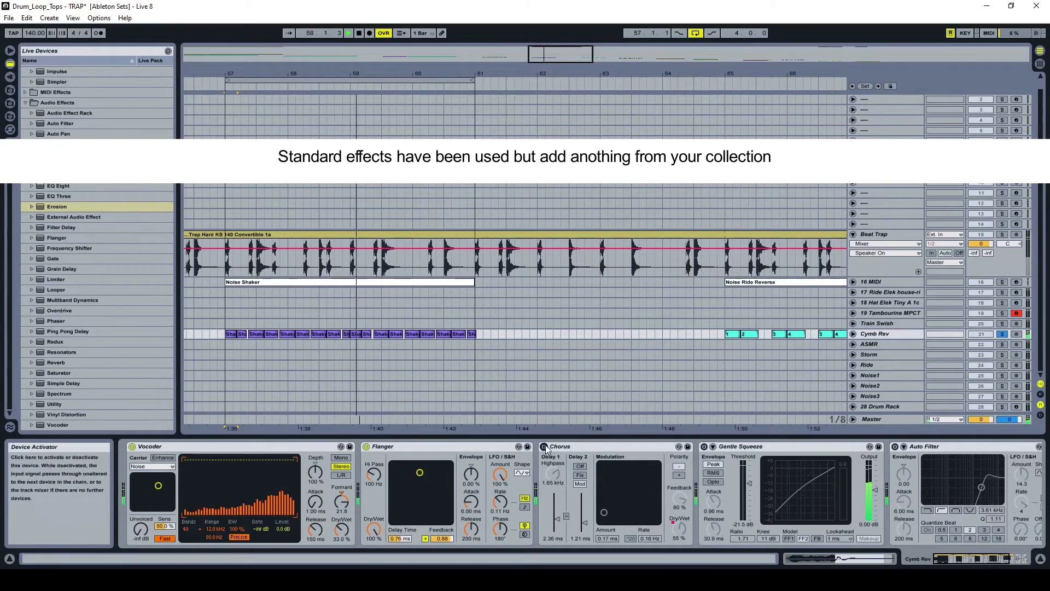
{"action": "left_click_drag", "start_coordinate": [623, 512], "coordinate": [638, 493]}
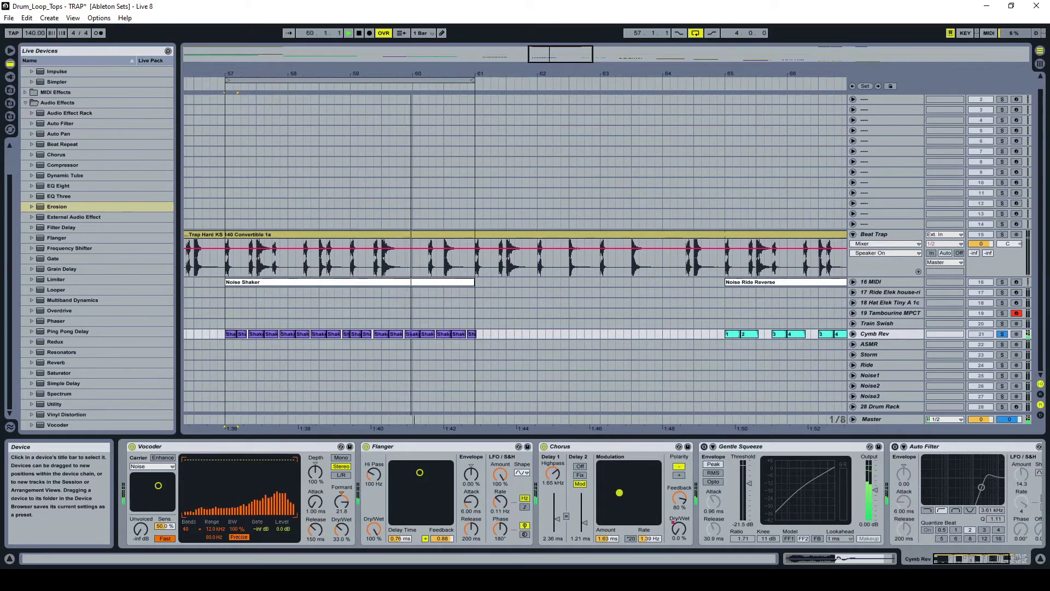
- Switch on Gentle Squeeze and Auto Filter on the Cymb Rev track and adjust the filter's cutoff during playback
{"action": "left_click", "coordinate": [705, 447]}
{"action": "key", "text": "space"}
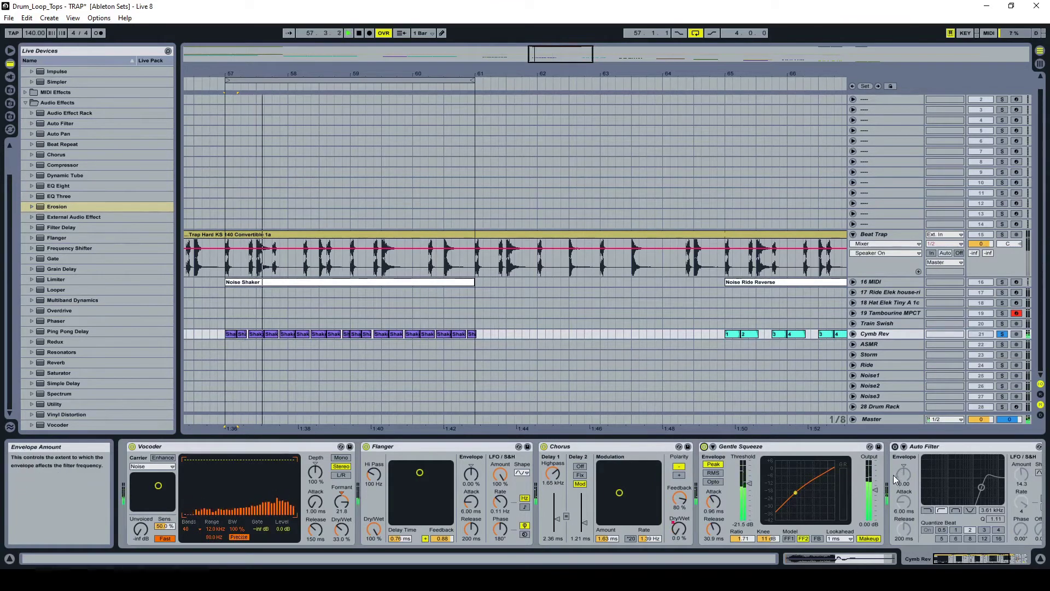
{"action": "left_click", "coordinate": [896, 447]}
{"action": "left_click_drag", "start_coordinate": [941, 471], "coordinate": [989, 482]}
{"action": "left_click", "coordinate": [986, 558]}
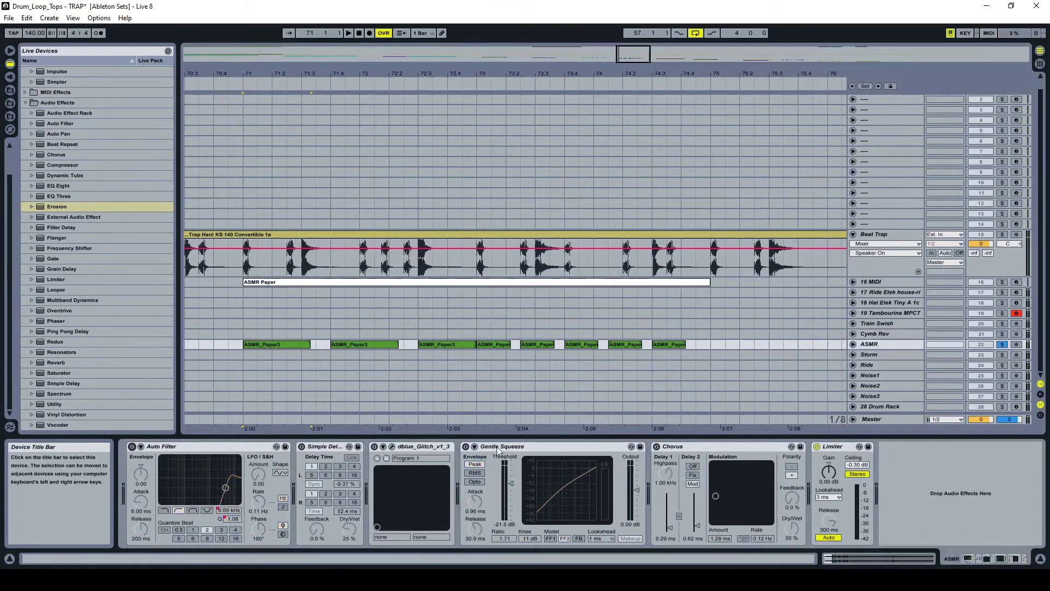
- Audition the ASMR Paper section, loop it and select the first ASMR_Paper3 clip, with the ASMR track's Auto Filter switched on
{"action": "key", "text": "space"}
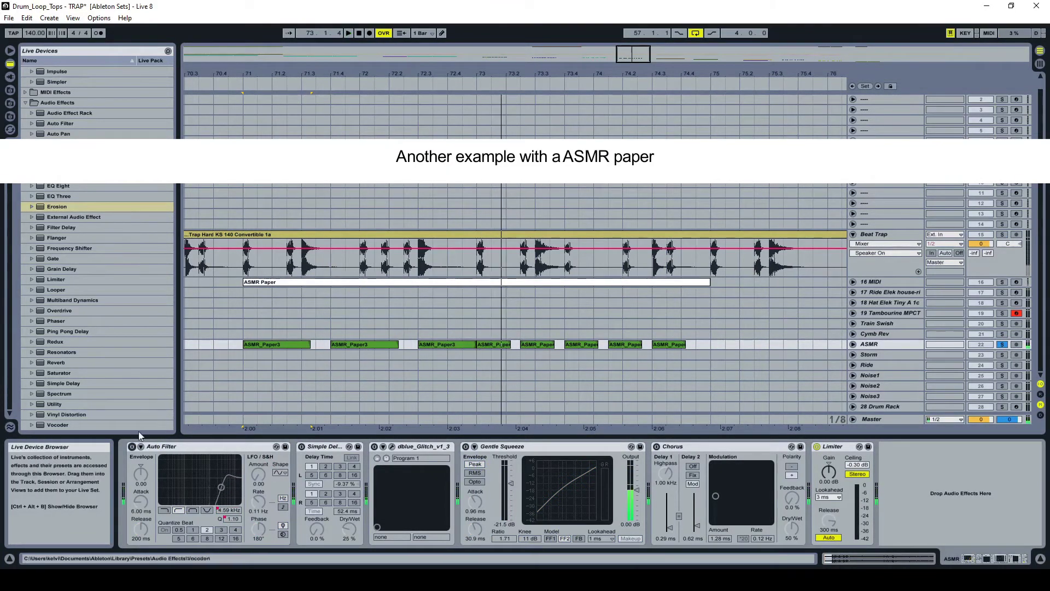
{"action": "right_click", "coordinate": [438, 281]}
{"action": "left_click", "coordinate": [482, 380]}
{"action": "left_click", "coordinate": [265, 344]}
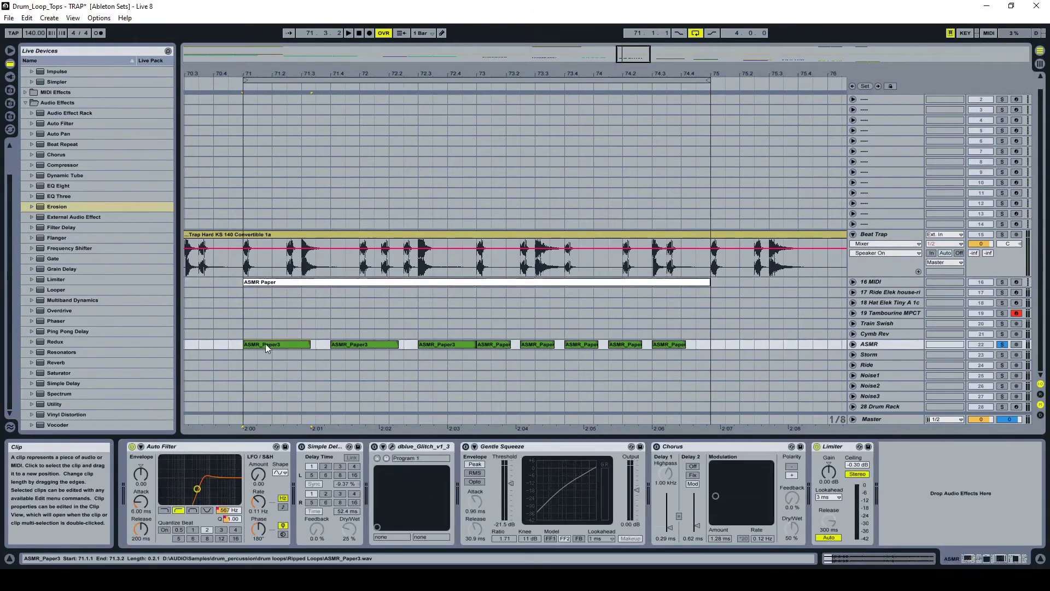
- Play the looped ASMR paper clips and switch on Gentle Squeeze and Chorus on the ASMR track
{"action": "key", "text": "space"}
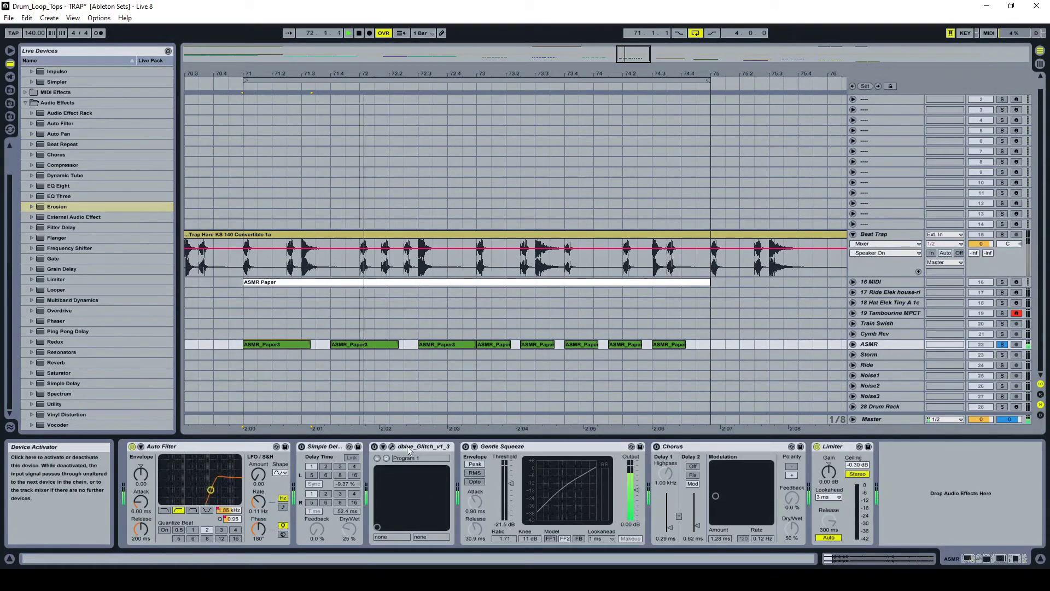
{"action": "left_click", "coordinate": [466, 446]}
{"action": "left_click", "coordinate": [656, 447]}
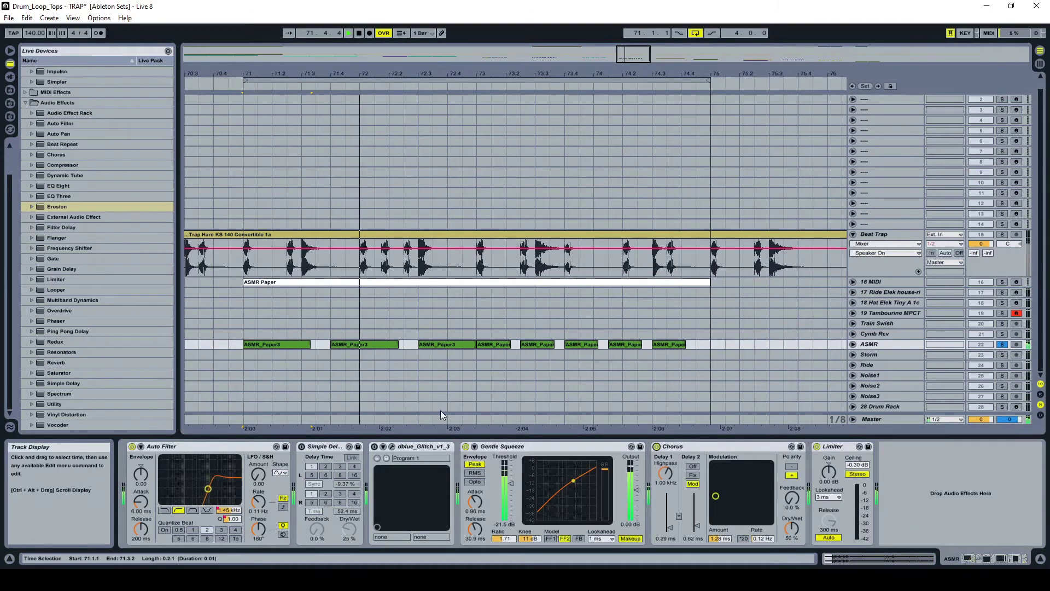
- Check the Glitch editor on the ASMR track, close it, and solo Beat Trap to hear the beat with the paper rhythm
{"action": "left_click", "coordinate": [385, 446]}
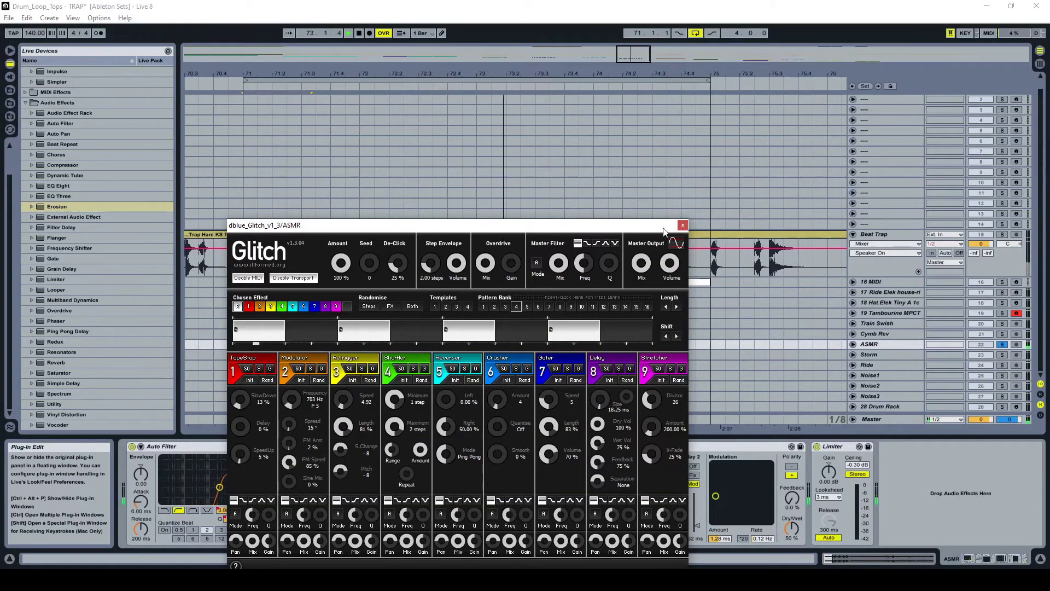
{"action": "left_click", "coordinate": [683, 226]}
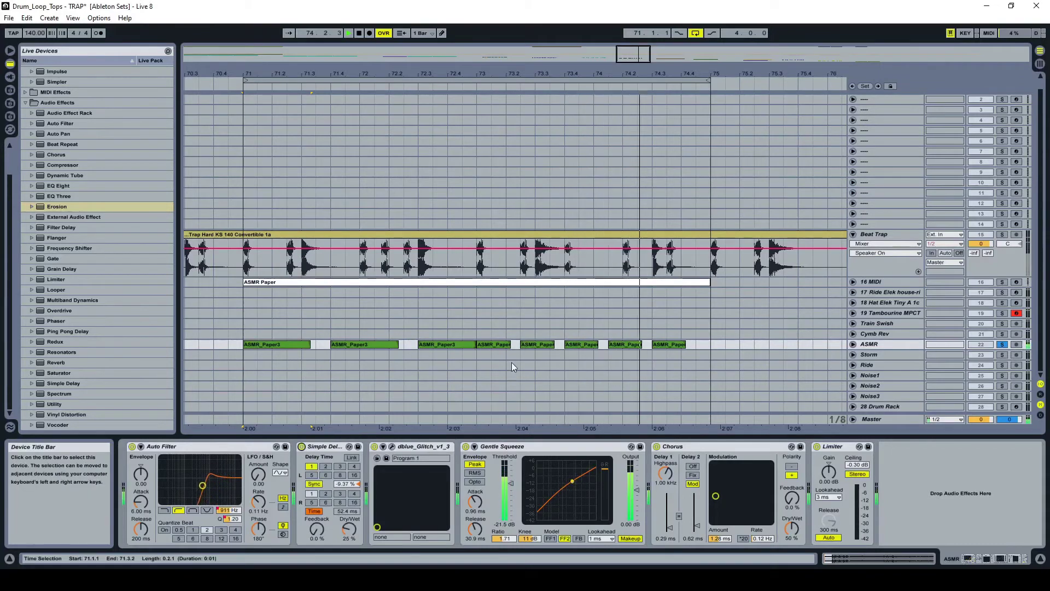
{"action": "left_click", "coordinate": [1002, 235]}
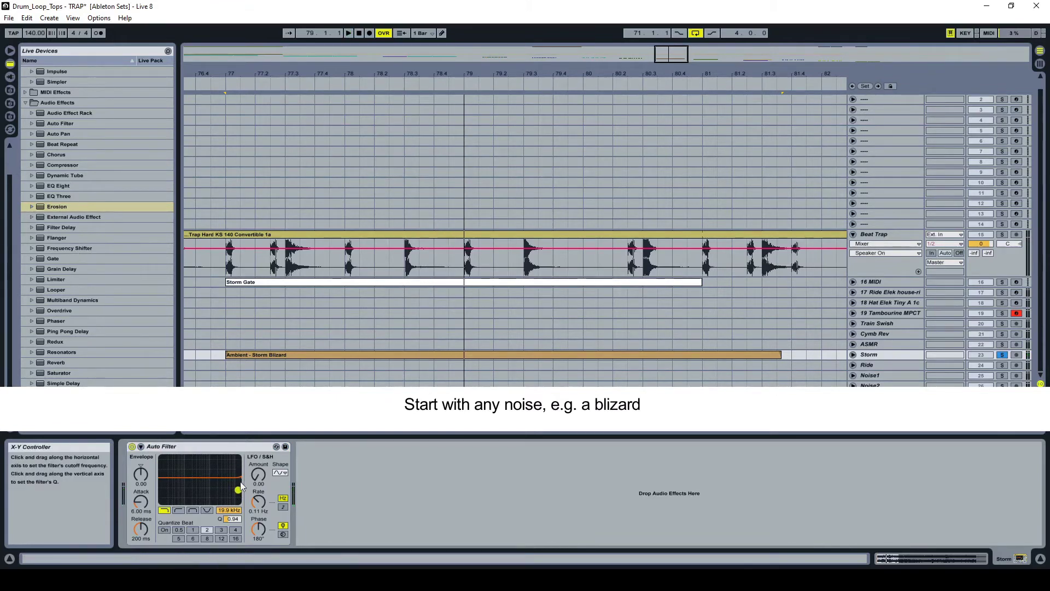
- Set the Storm track's Auto Filter to 2.71 kHz and insert a high-pass Auto Filter at 89.1 Hz before it
{"action": "left_click_drag", "start_coordinate": [238, 489], "coordinate": [227, 487]}
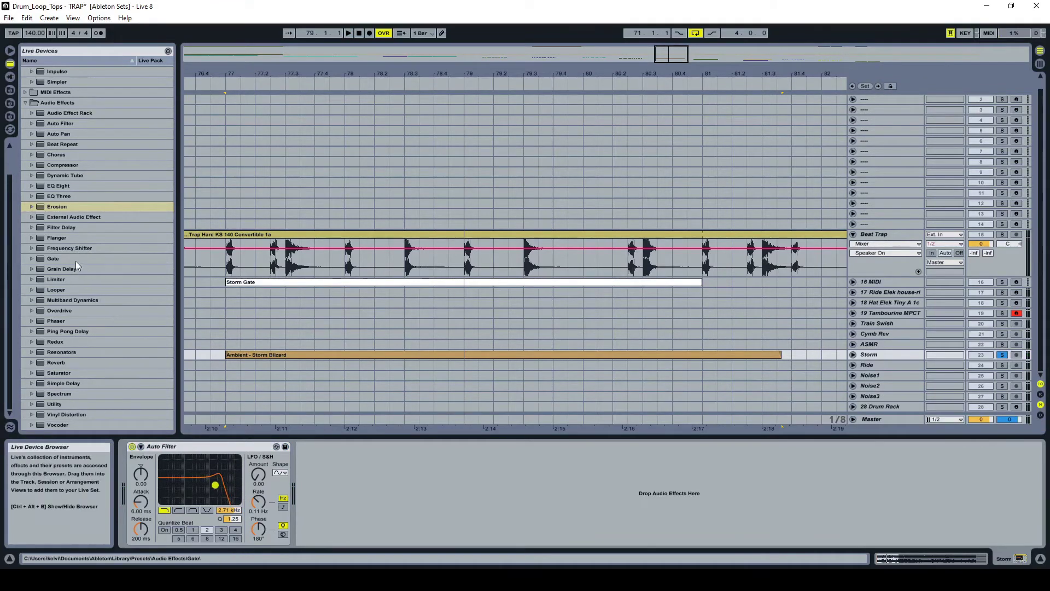
{"action": "left_click_drag", "start_coordinate": [64, 122], "coordinate": [221, 495]}
{"action": "left_click", "coordinate": [178, 510]}
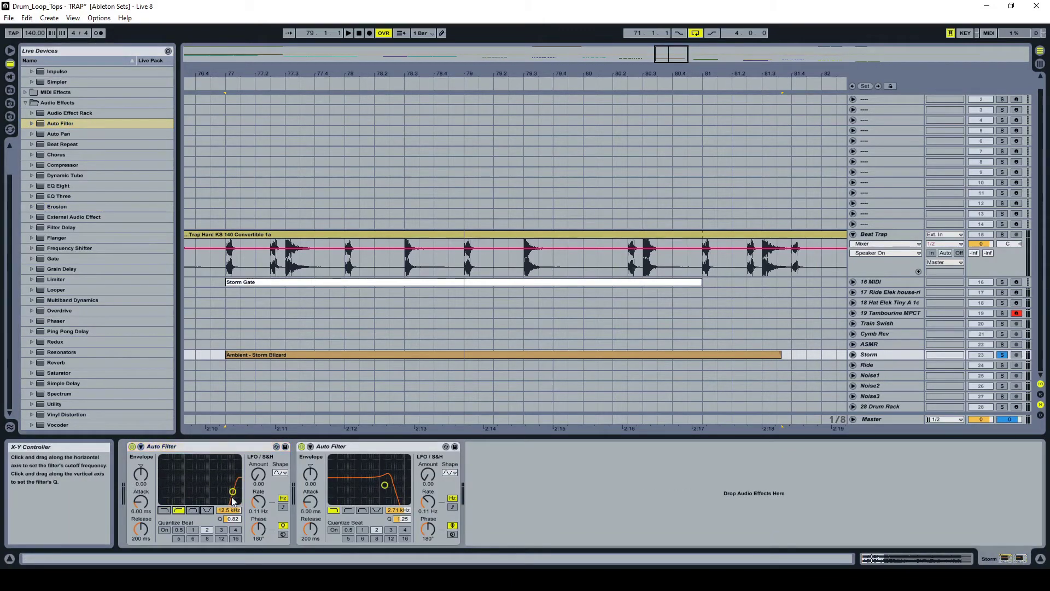
- Enable the sidechain on the Storm track's first Auto Filter with Beat Trap as the audio source
{"action": "left_click", "coordinate": [148, 455]}
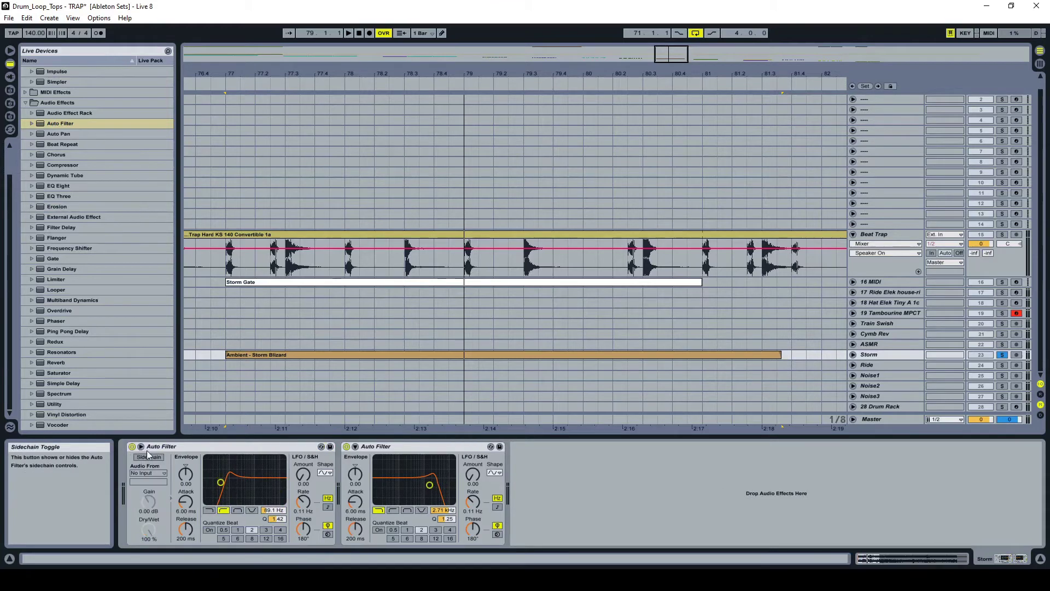
{"action": "left_click", "coordinate": [159, 475]}
{"action": "left_click", "coordinate": [166, 331]}
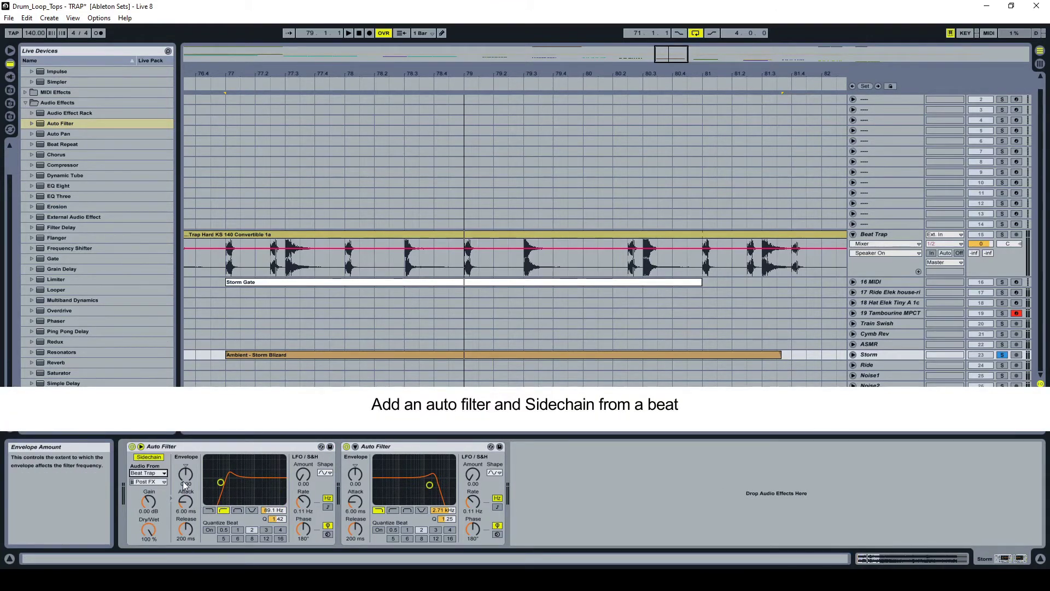
- Bypass the second Auto Filter and set the first one's envelope amount to 119 while auditioning the storm noise
{"action": "left_click", "coordinate": [347, 446]}
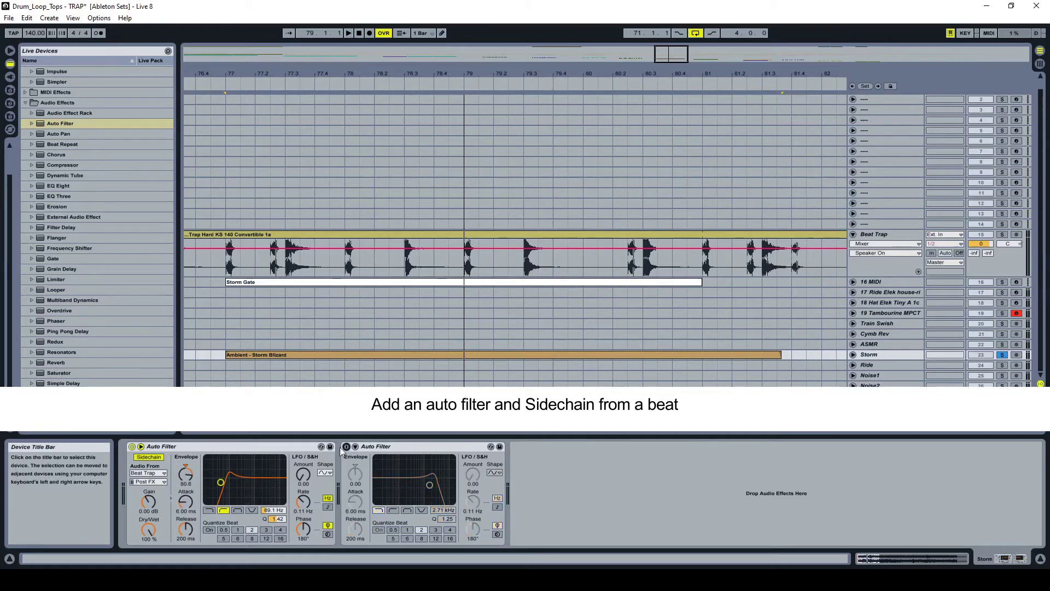
{"action": "key", "text": "space"}
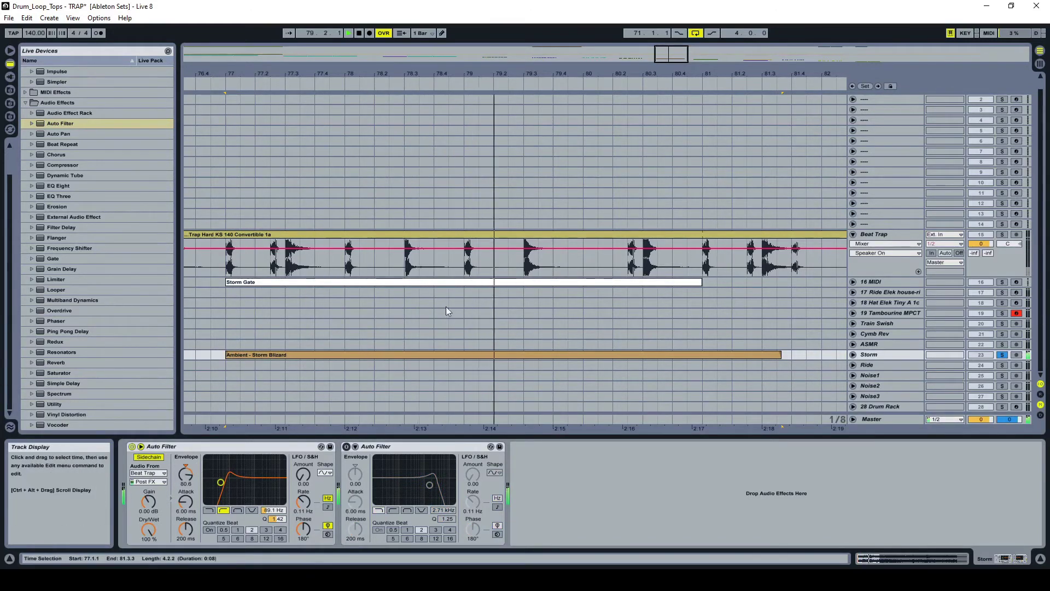
{"action": "mouse_move", "coordinate": [185, 474]}
{"action": "left_mouse_down"}
{"action": "mouse_move", "coordinate": [185, 504]}
{"action": "mouse_move", "coordinate": [186, 468]}
{"action": "left_mouse_up"}
{"action": "key", "text": "space"}
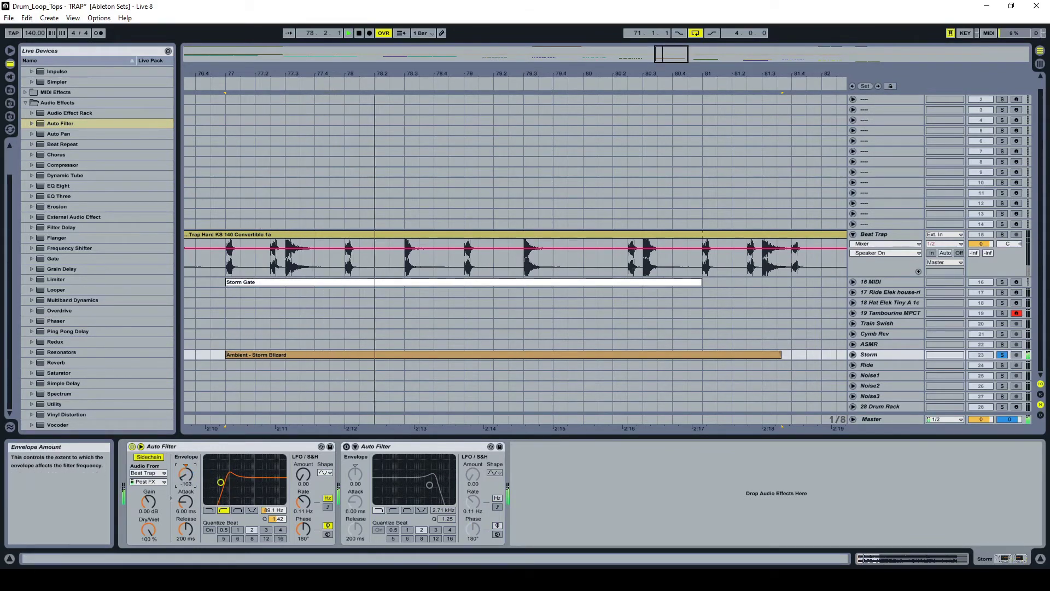
{"action": "left_click_drag", "start_coordinate": [190, 477], "coordinate": [189, 470]}
{"action": "key", "text": "space"}
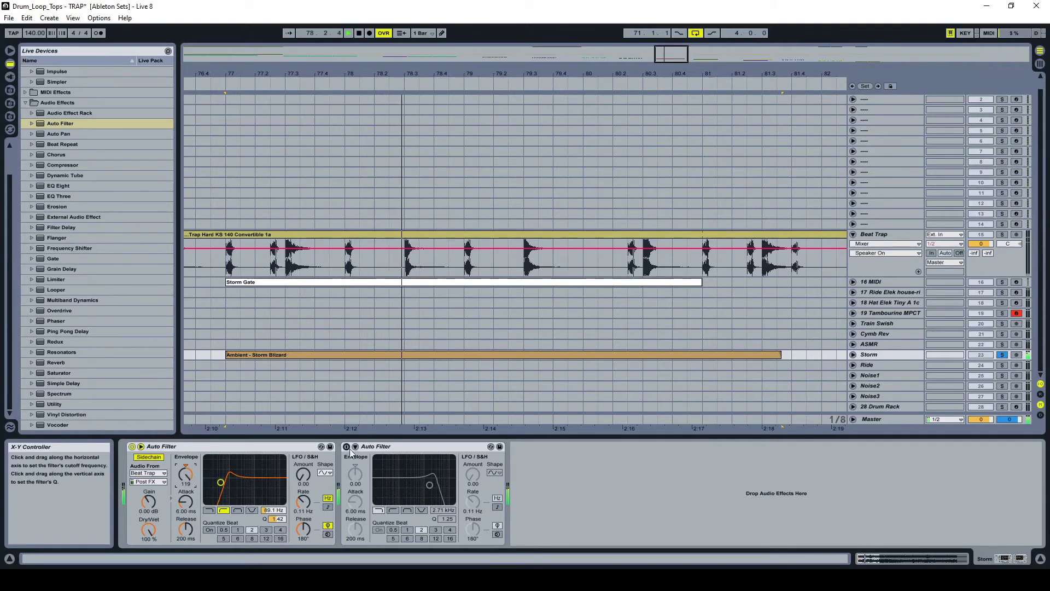
- Set the first Auto Filter to 1.16 kHz, then switch the second back on with a 1.05 kHz cutoff and Q 1.46
{"action": "left_click_drag", "start_coordinate": [221, 482], "coordinate": [255, 484]}
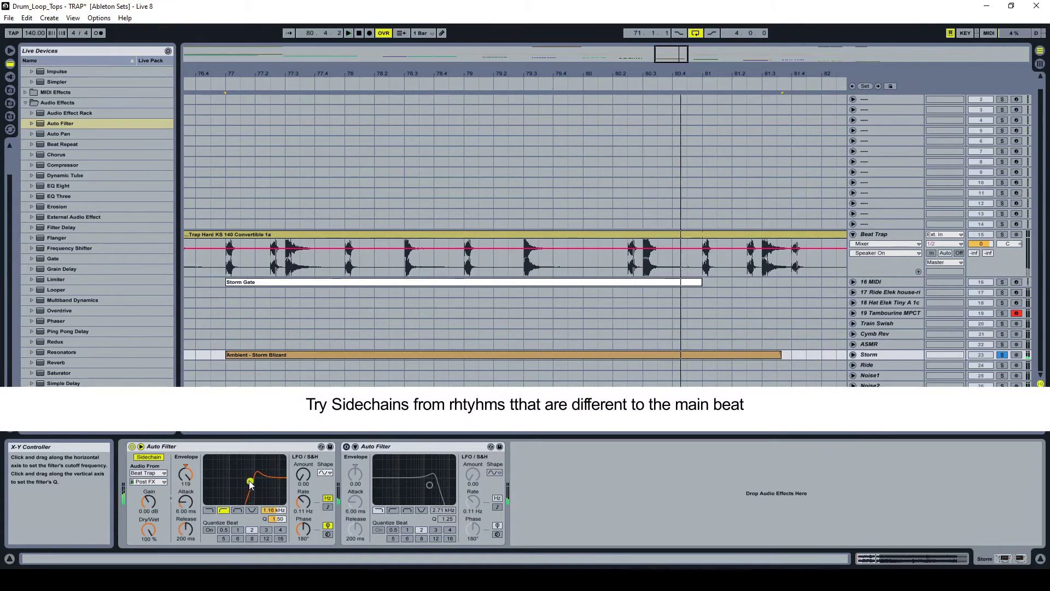
{"action": "left_click", "coordinate": [346, 446]}
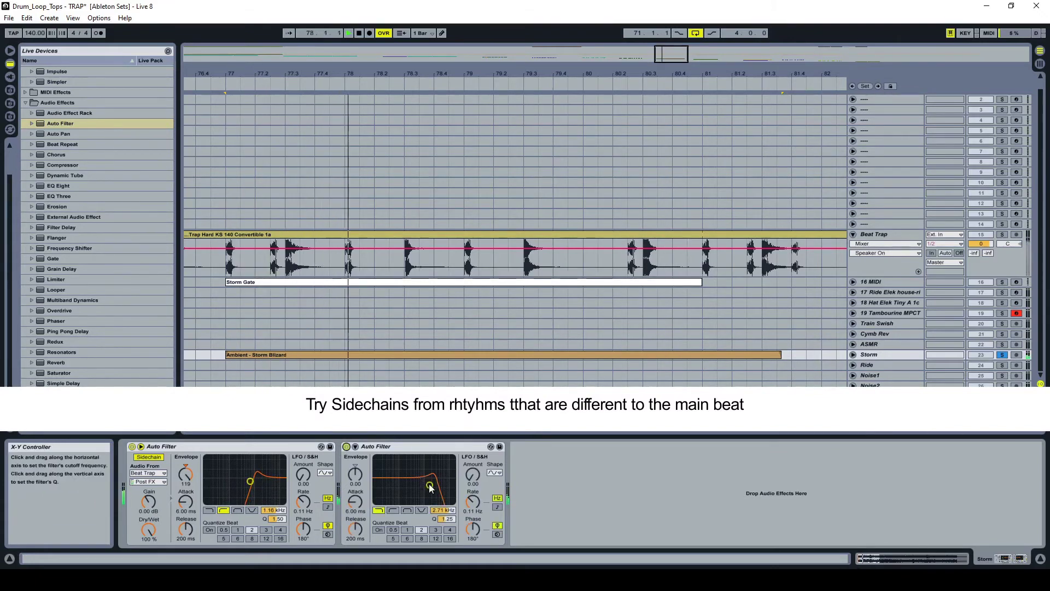
{"action": "left_click_drag", "start_coordinate": [429, 485], "coordinate": [419, 480]}
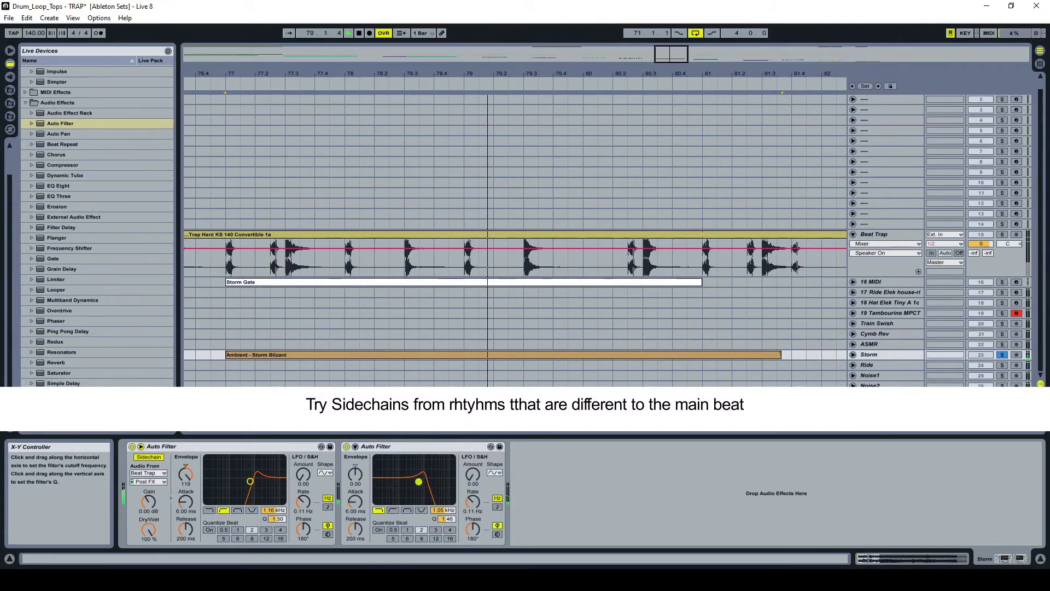
- Solo Beat Trap together with the Storm track and play the sidechained storm rhythm over the beat
{"action": "key", "text": "space"}
{"action": "left_click", "coordinate": [1002, 234], "text": "ctrl"}
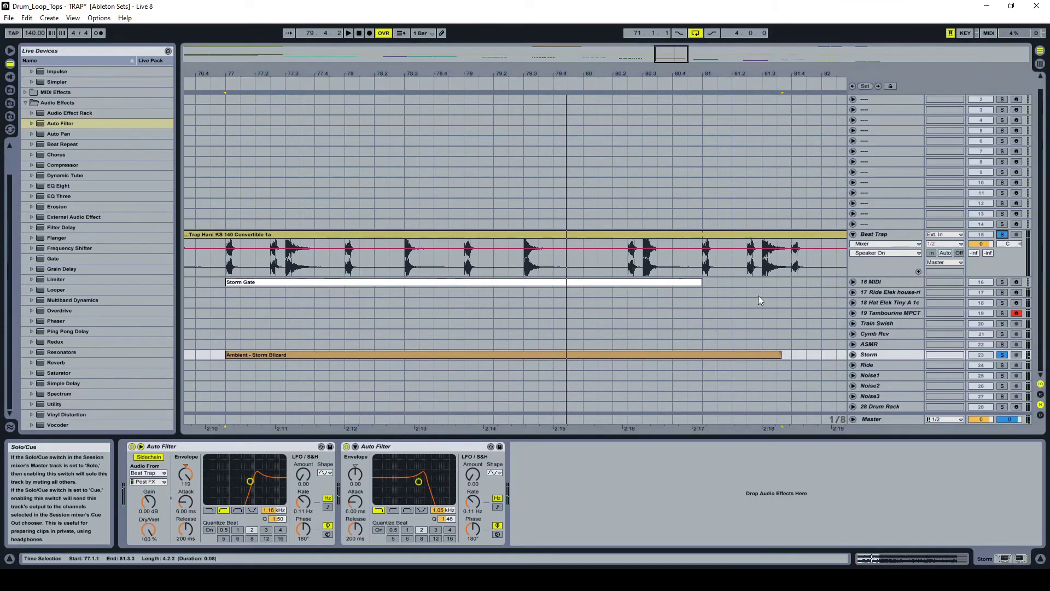
{"action": "key", "text": "space"}
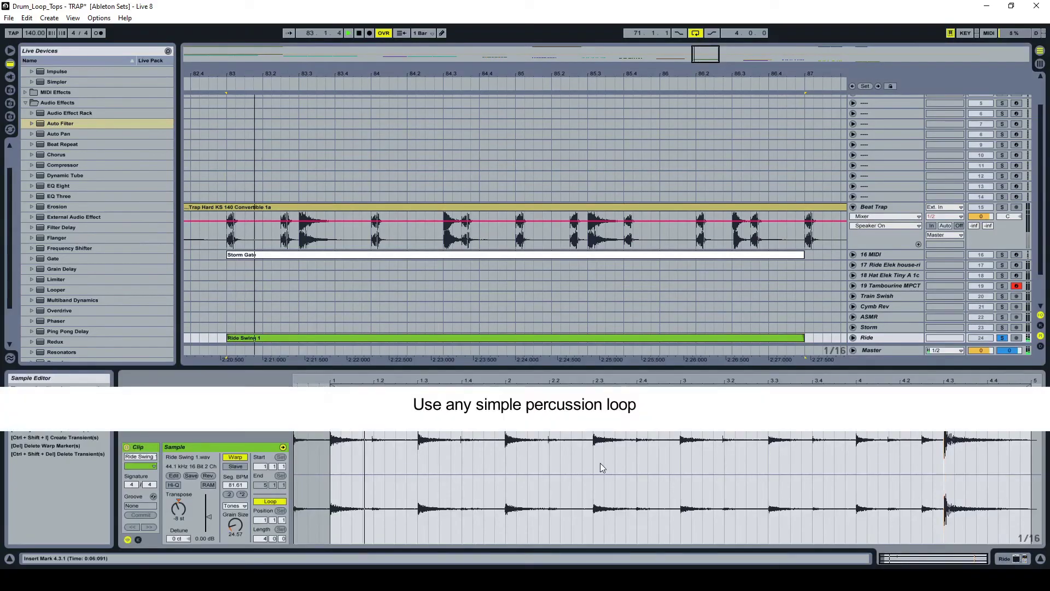
- Show the Ride track's effects and add an Auto Filter after the Overdrive
{"action": "left_click", "coordinate": [1005, 559]}
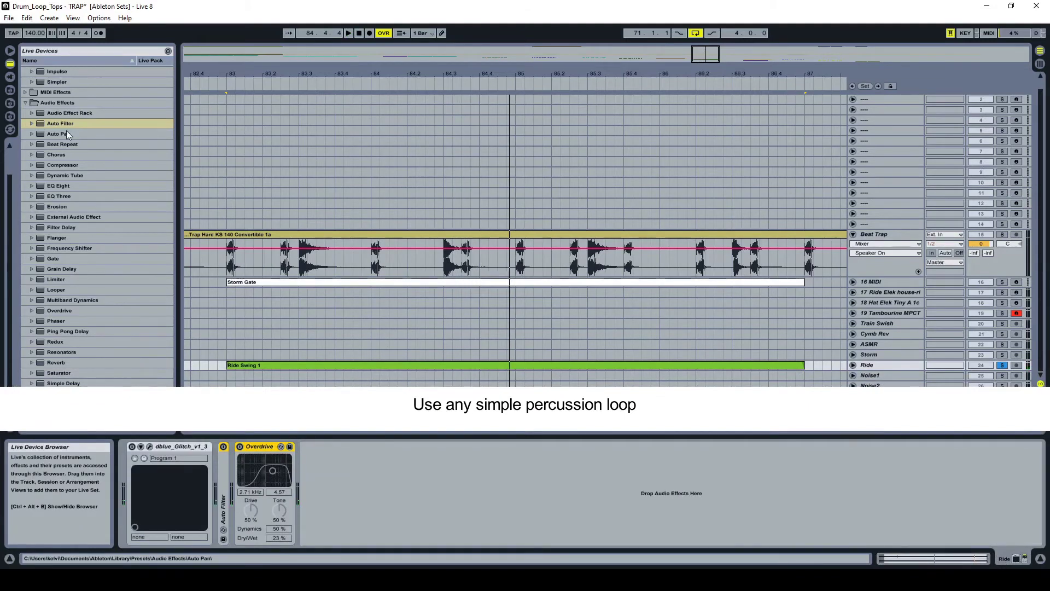
{"action": "left_click_drag", "start_coordinate": [65, 126], "coordinate": [312, 485]}
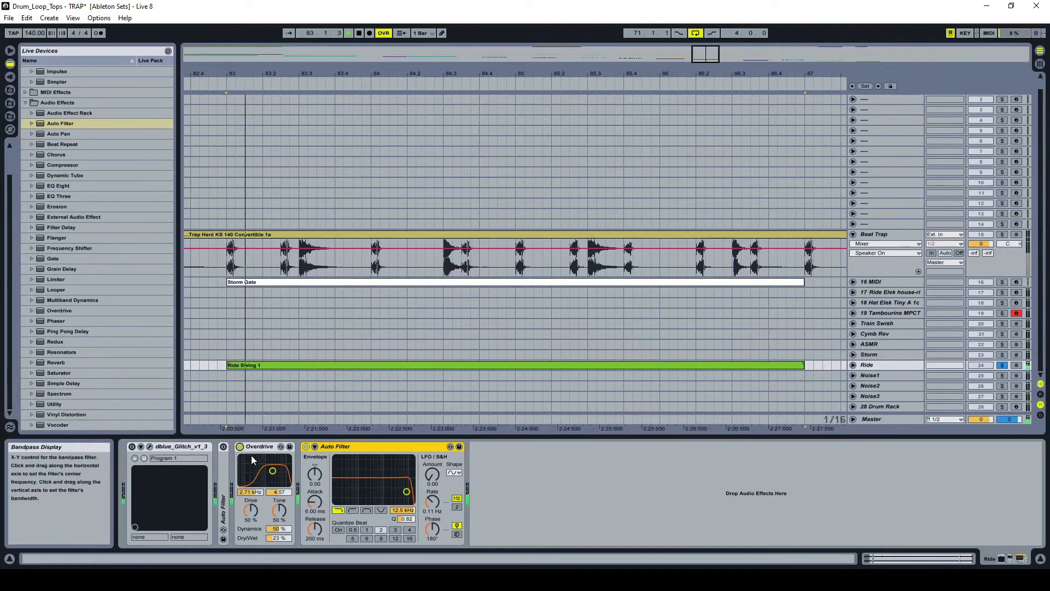
- Sidechain the Ride's Auto Filter from Beat Trap as a 2.47 kHz highpass with envelope 38.3, and solo Beat Trap alongside it
{"action": "left_click", "coordinate": [315, 447]}
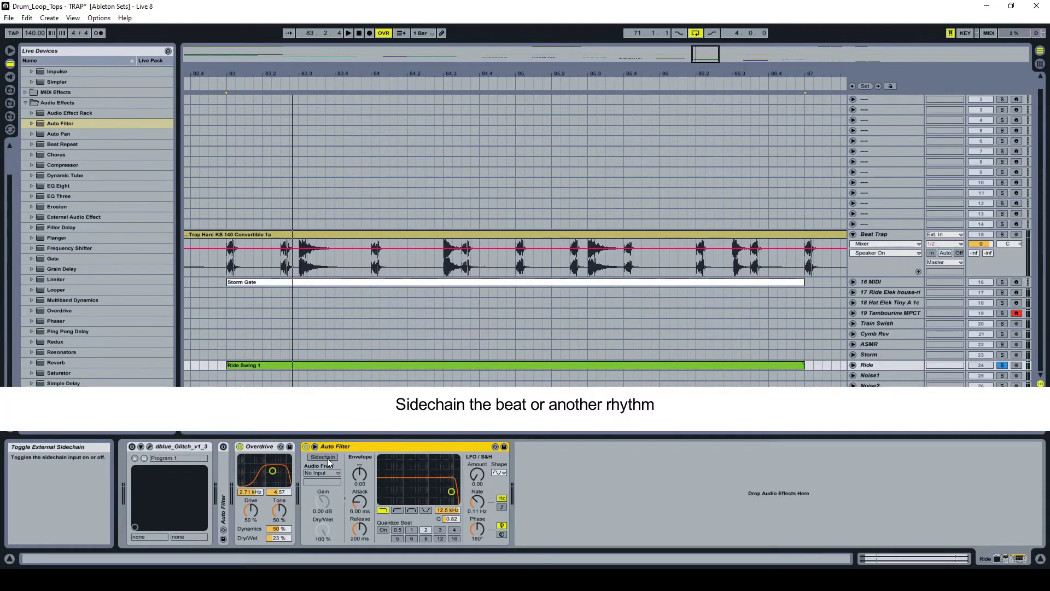
{"action": "left_click", "coordinate": [327, 457]}
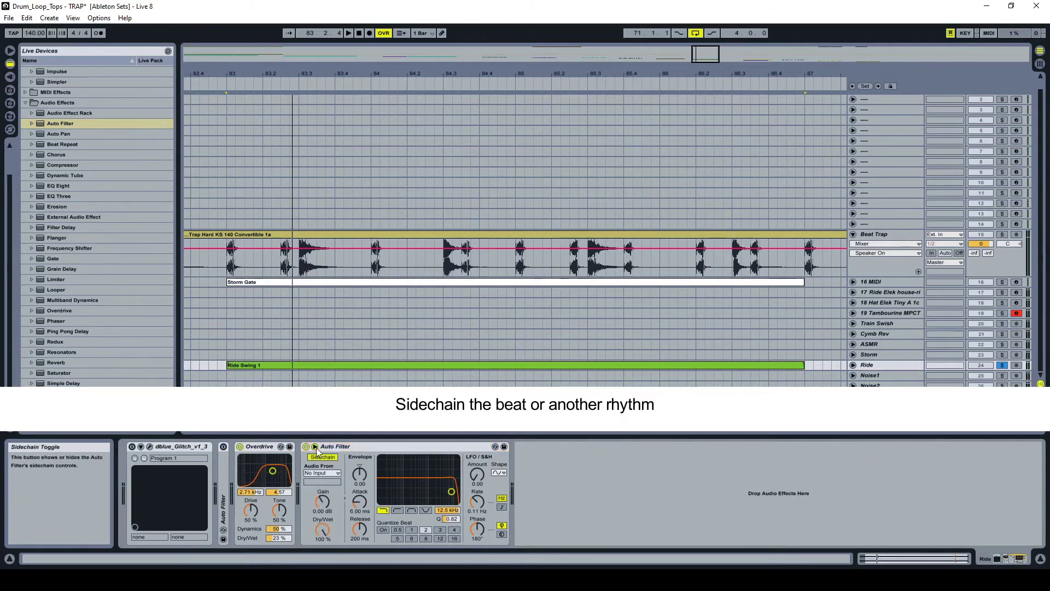
{"action": "left_click", "coordinate": [325, 473]}
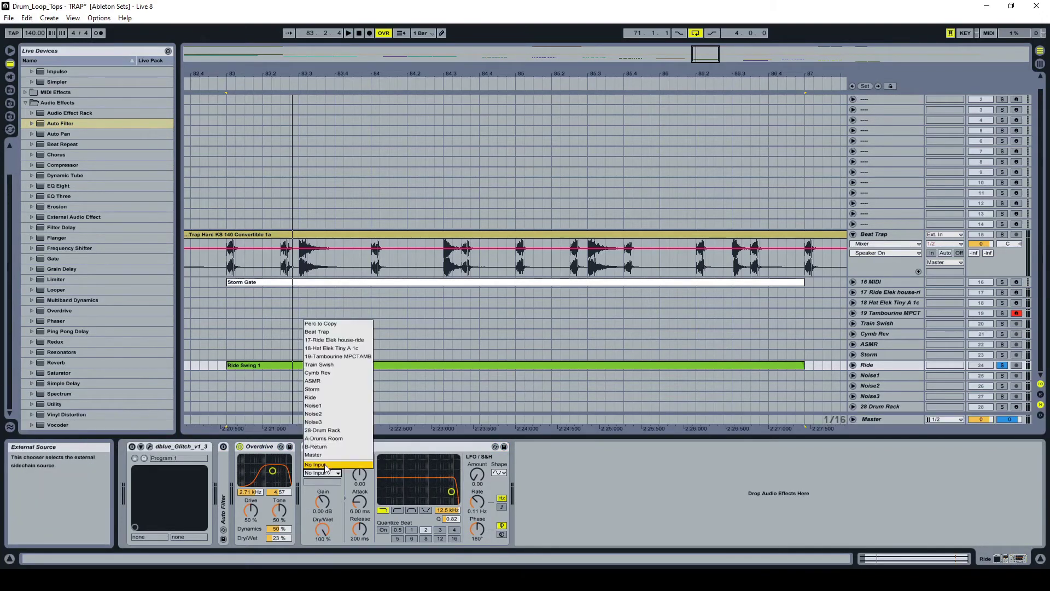
{"action": "left_click", "coordinate": [323, 332]}
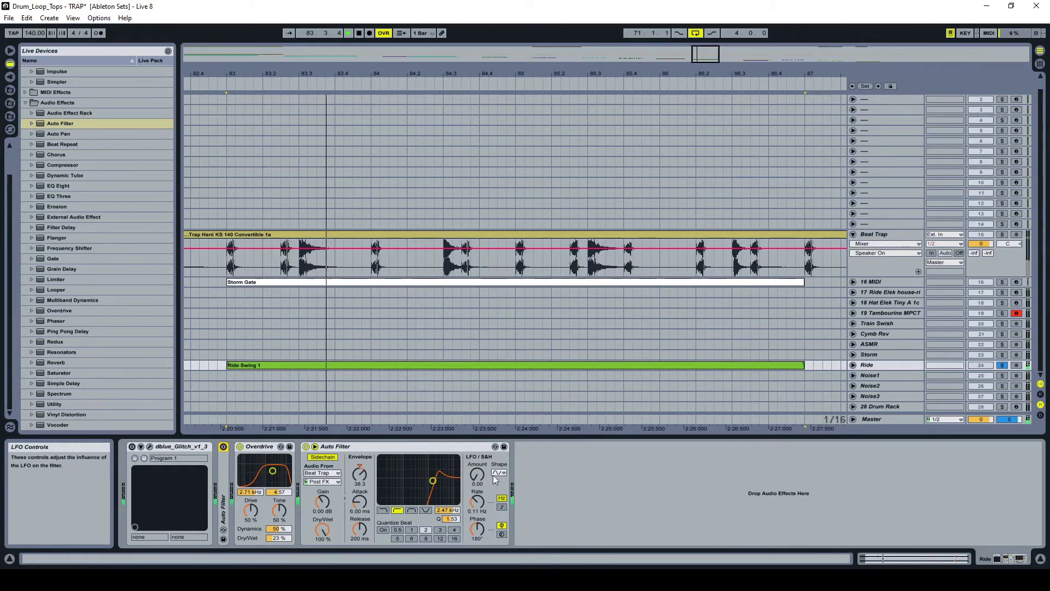
{"action": "left_click", "coordinate": [1002, 234]}
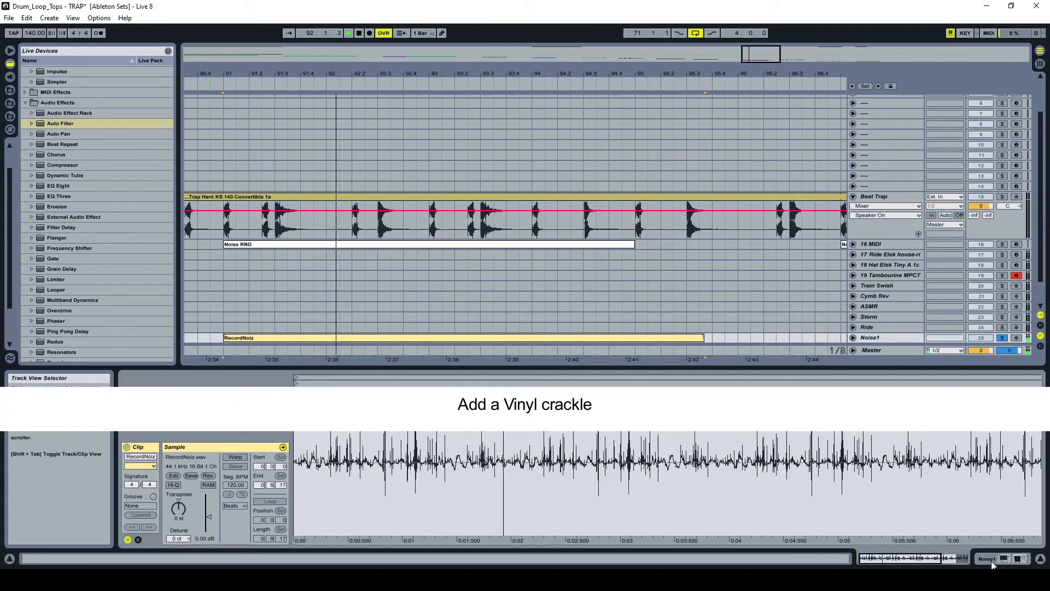
- Show the Noise1 track's effects and switch on the Flanger for the RecordNoiz crackle
{"action": "left_click", "coordinate": [993, 563]}
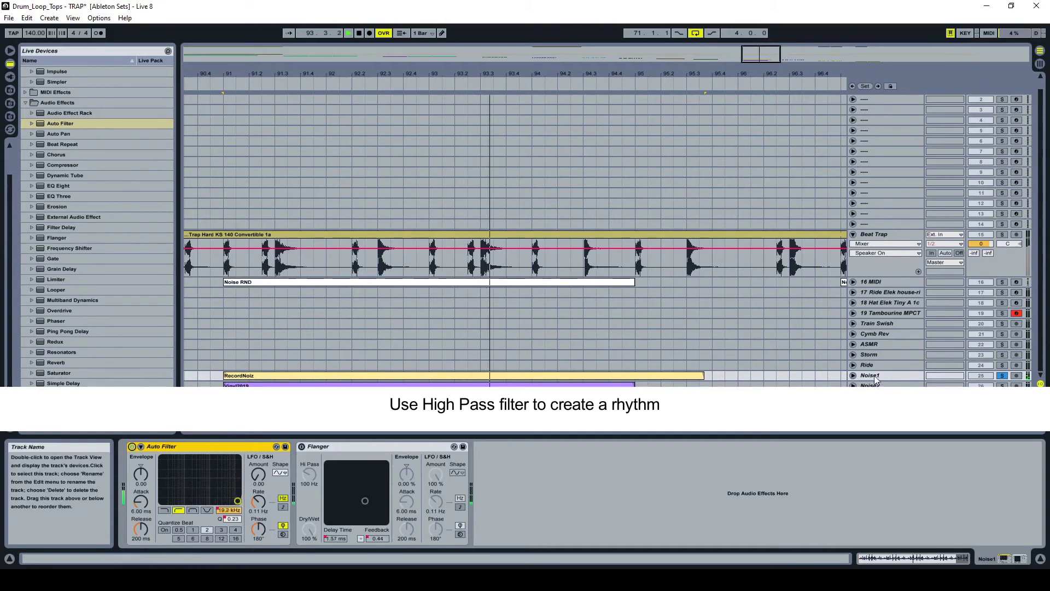
{"action": "left_click", "coordinate": [301, 446]}
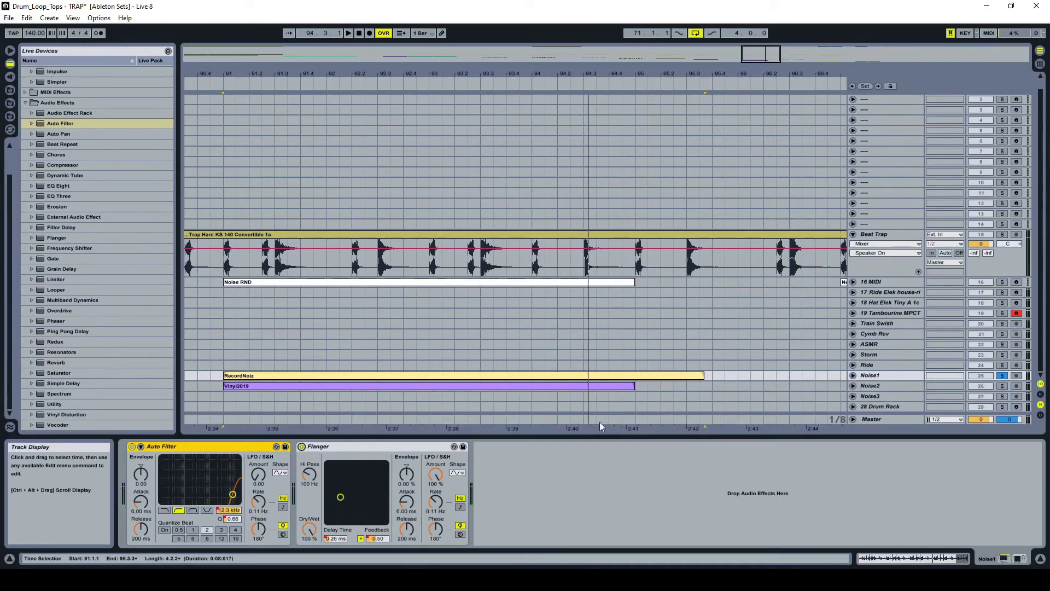
- Solo the Noise2 track and play its Vinyl2019 clip
{"action": "left_click", "coordinate": [1002, 386]}
{"action": "left_click", "coordinate": [622, 387]}
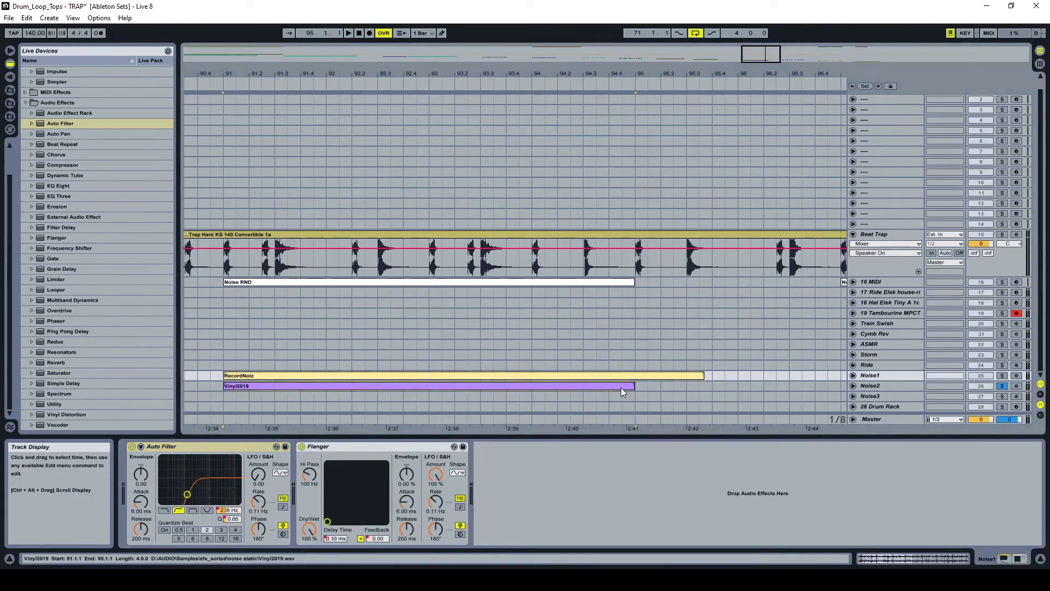
{"action": "key", "text": "space"}
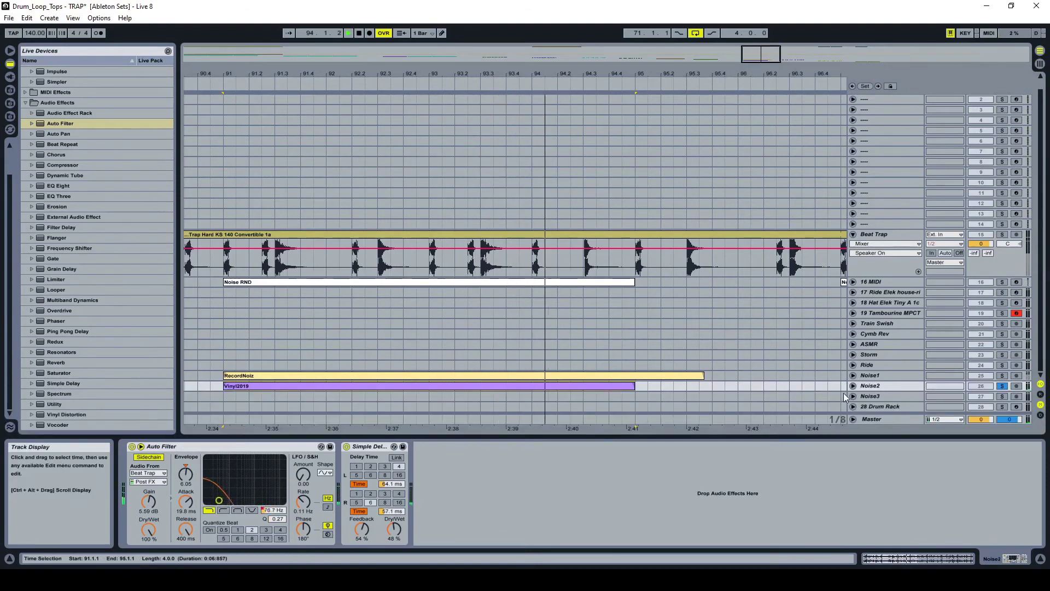
- Solo Beat Trap together with Noise1 and Noise2, and play the crackle rhythm over the beat
{"action": "left_click", "coordinate": [829, 375]}
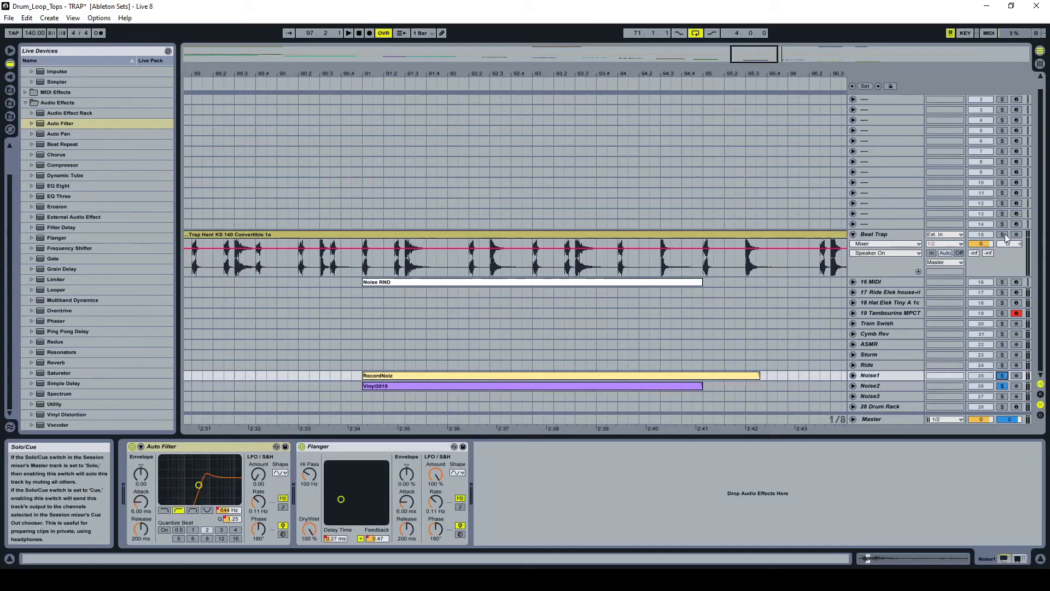
{"action": "left_click", "coordinate": [1005, 235]}
{"action": "key", "text": "space"}
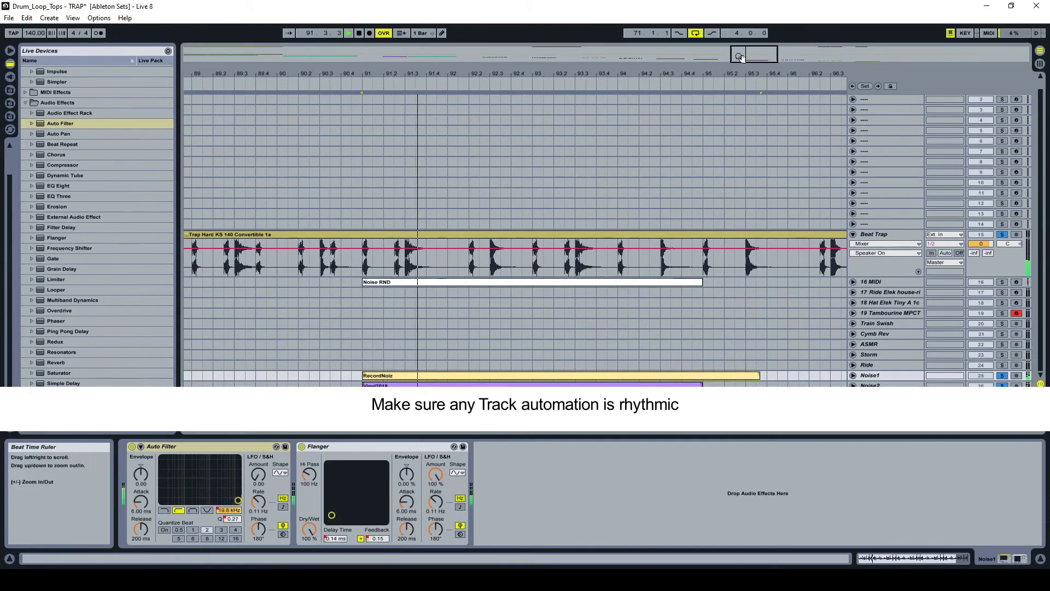
- Go to the Noise Gate section and mark the Vyn02 chunk near bar 98 on the Noise1 track
{"action": "left_click_drag", "start_coordinate": [740, 57], "coordinate": [744, 58]}
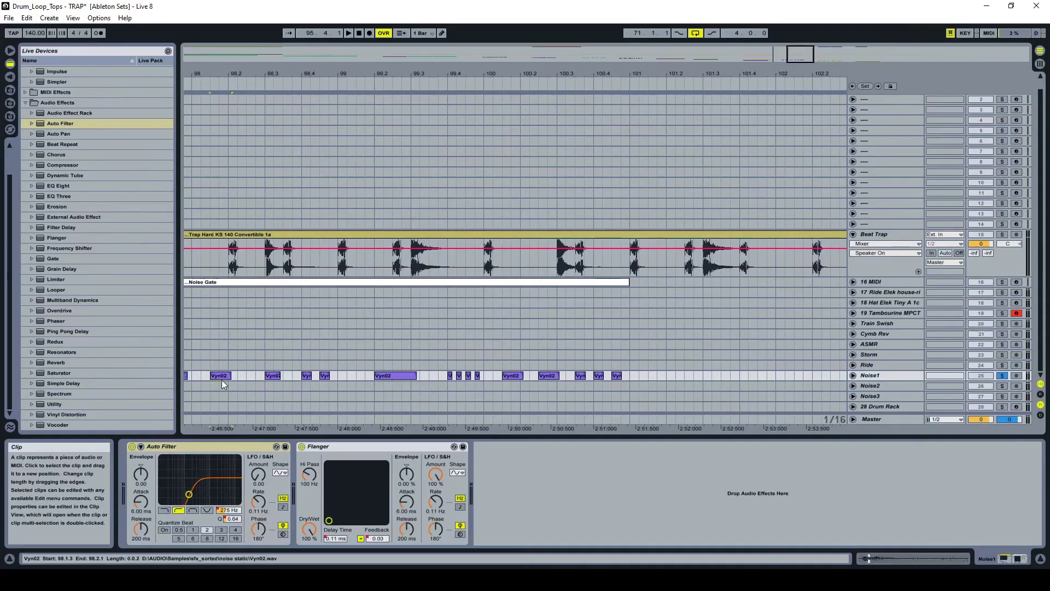
{"action": "left_click_drag", "start_coordinate": [213, 379], "coordinate": [235, 383]}
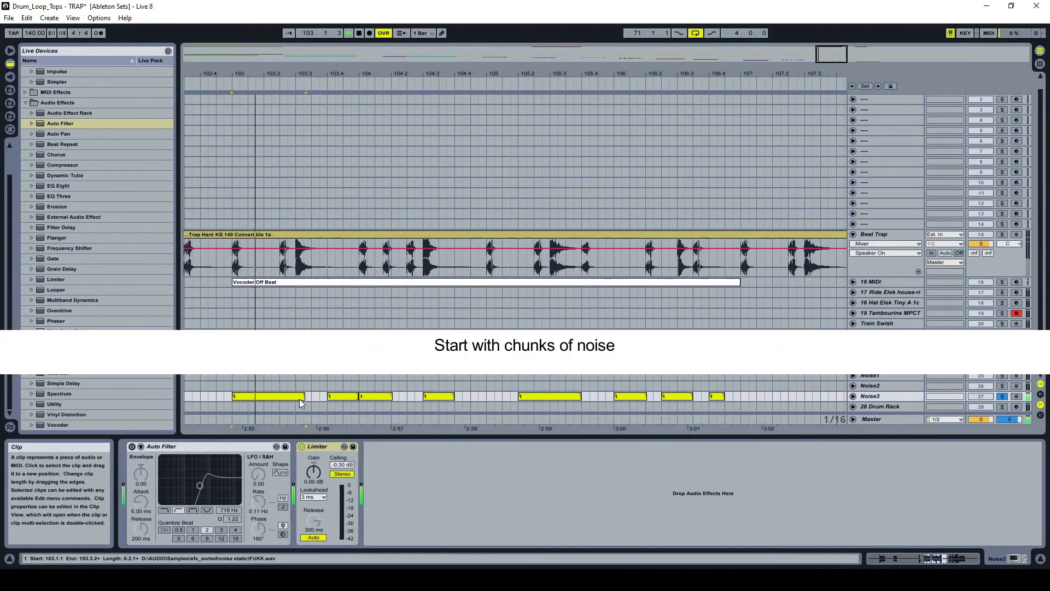
- Delete the Auto Filter from the Noise3 track and audition its first noise chunk with only the Limiter
{"action": "left_click", "coordinate": [174, 445]}
{"action": "key", "text": "Delete"}
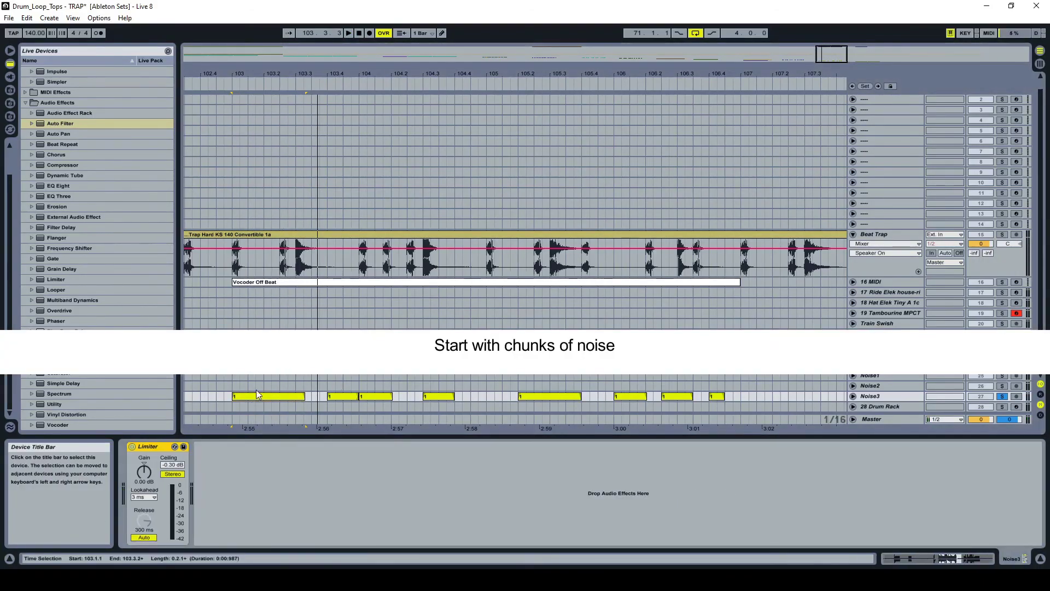
{"action": "left_click", "coordinate": [259, 401]}
{"action": "key", "text": "space"}
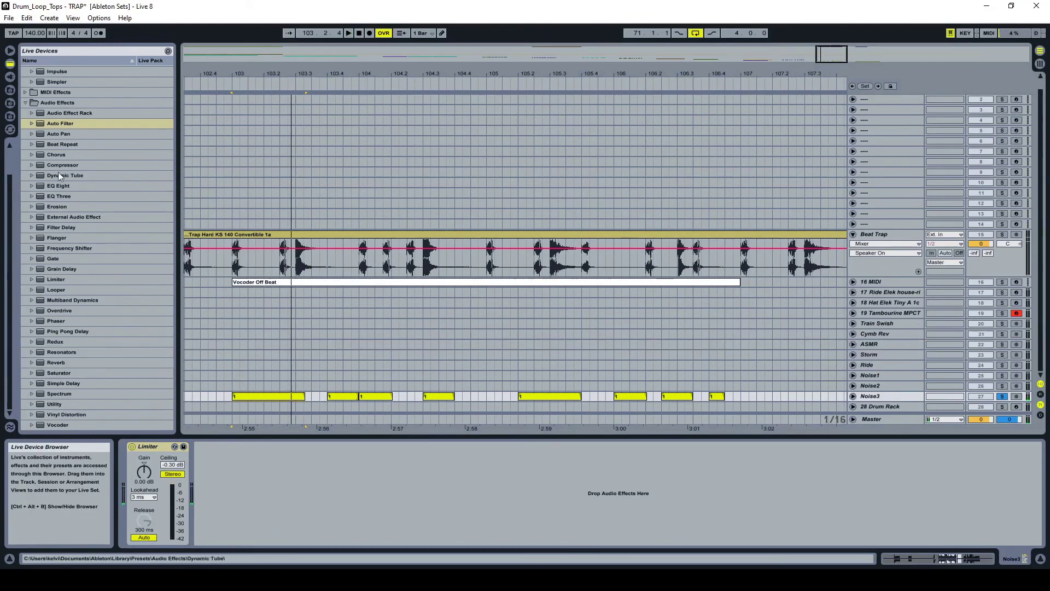
- Add an Auto Filter to Noise3 as a highpass at 5.80 kHz with Q 1.28 during playback
{"action": "left_click_drag", "start_coordinate": [69, 125], "coordinate": [238, 486]}
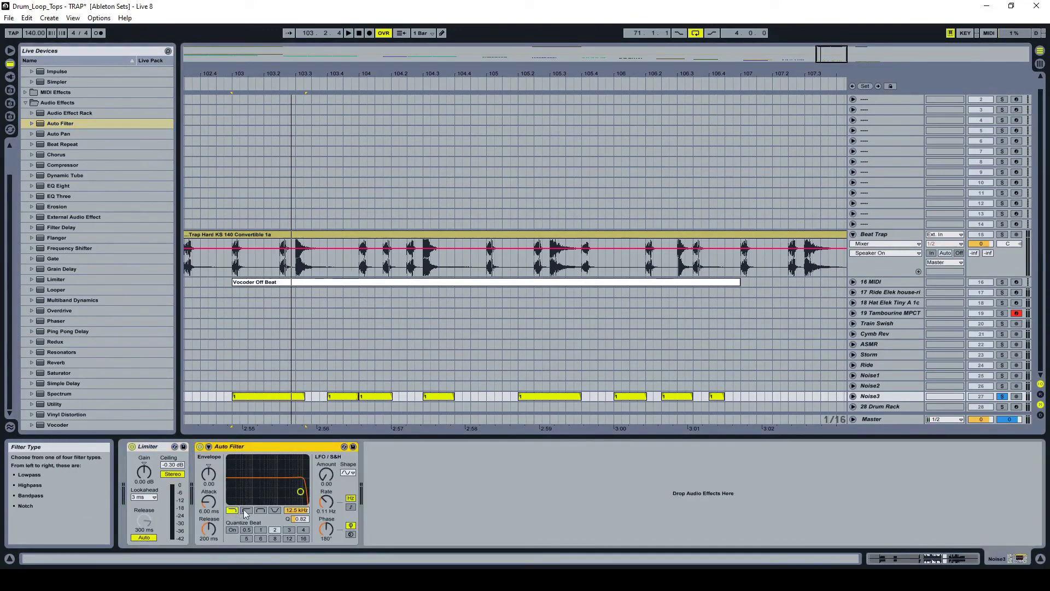
{"action": "key", "text": "space"}
{"action": "mouse_move", "coordinate": [303, 495]}
{"action": "left_mouse_down"}
{"action": "mouse_move", "coordinate": [277, 490]}
{"action": "mouse_move", "coordinate": [292, 484]}
{"action": "left_mouse_up"}
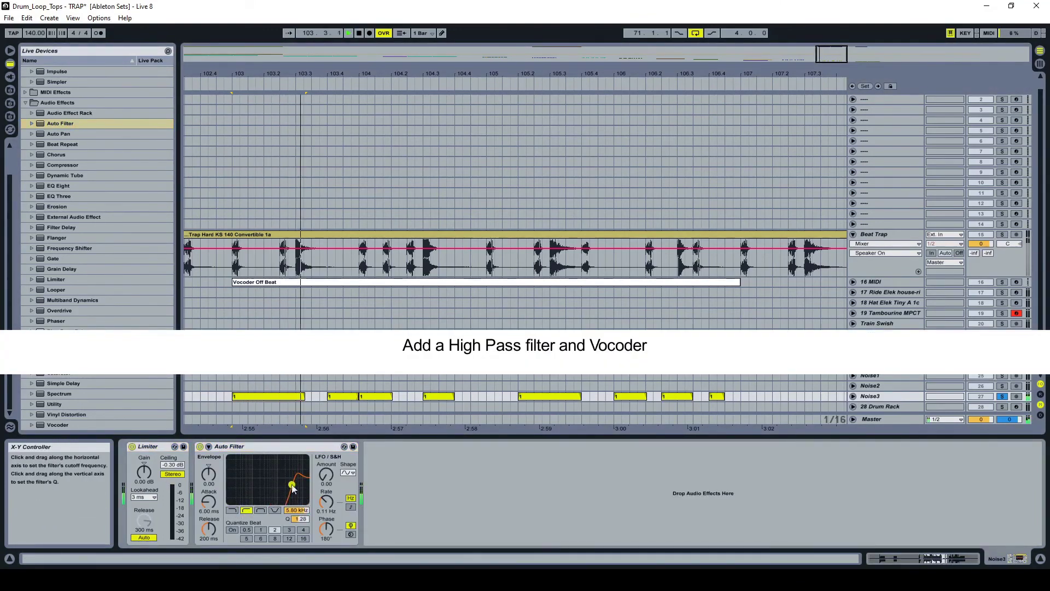
- Add a Vocoder after Noise3's Auto Filter and move the Limiter to the end of the chain
{"action": "left_click_drag", "start_coordinate": [65, 425], "coordinate": [420, 493]}
{"action": "left_click_drag", "start_coordinate": [148, 446], "coordinate": [599, 476]}
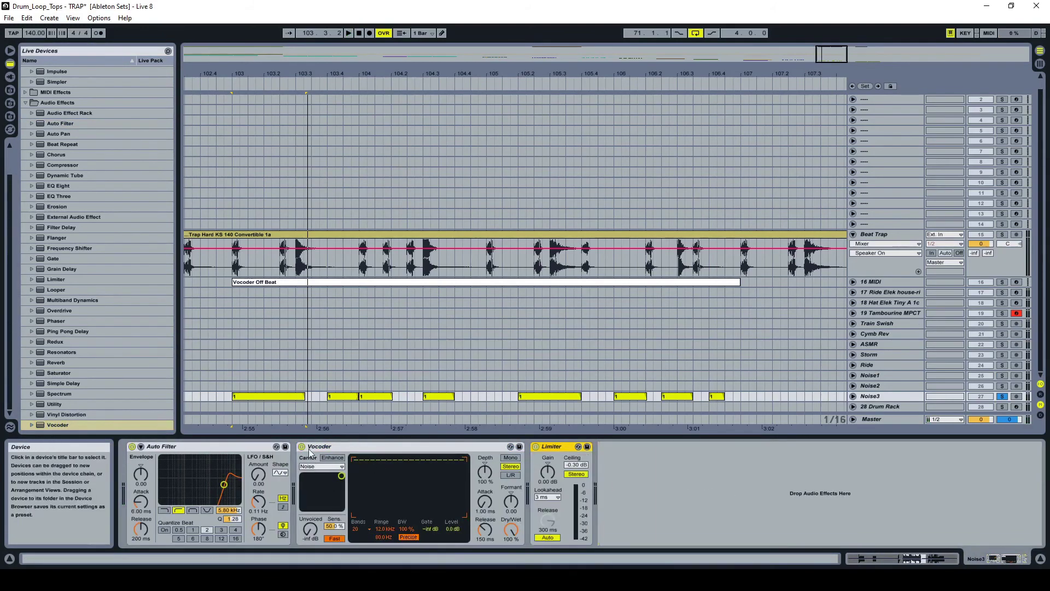
- Set the Vocoder's carrier to External from Perc to Copy, Post FX, and play the soloed Noise3 track
{"action": "left_click", "coordinate": [323, 466]}
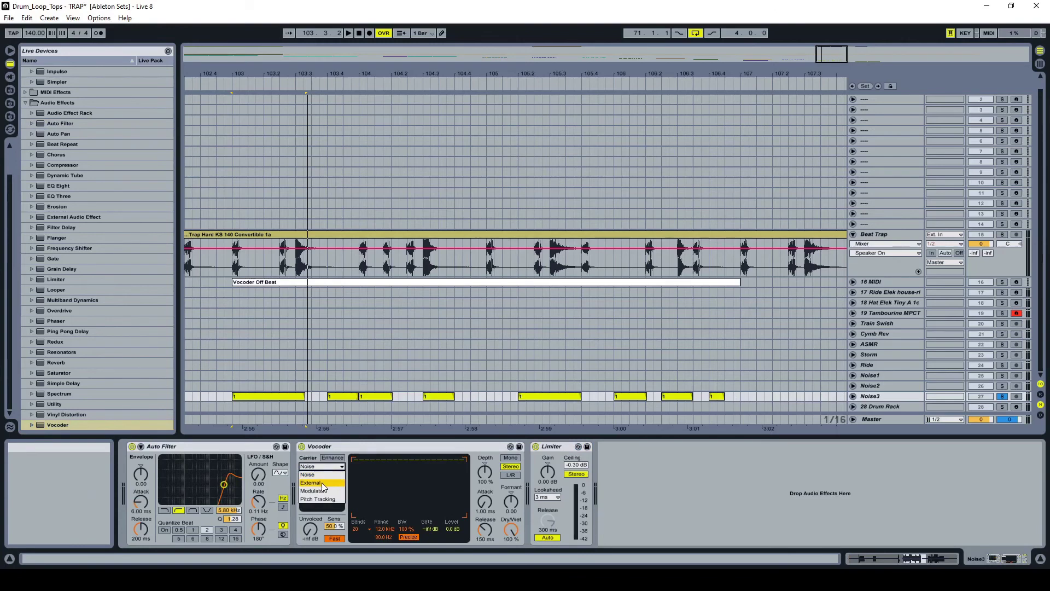
{"action": "left_click", "coordinate": [323, 485]}
{"action": "left_click", "coordinate": [323, 483]}
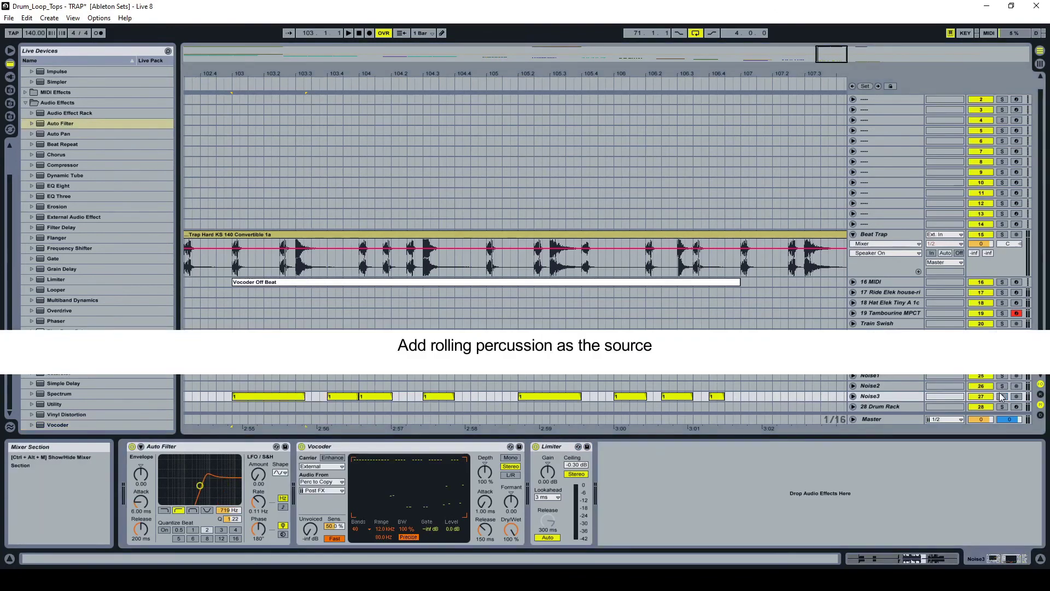
{"action": "left_click", "coordinate": [1001, 396]}
{"action": "key", "text": "space"}
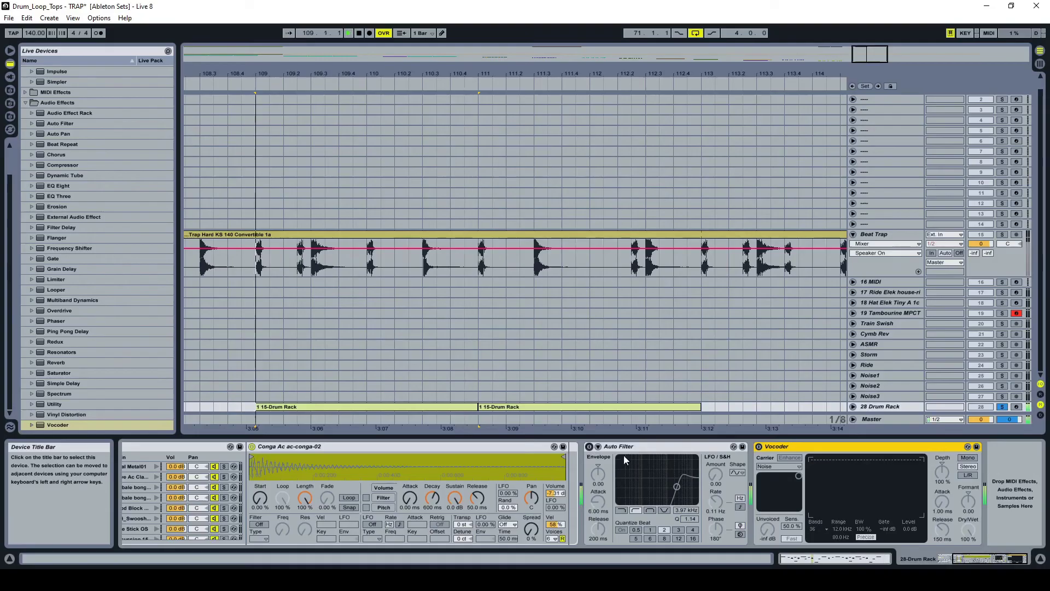
- Review the Drum Rack percussion clip's notes and switch on the track's highpass Auto Filter at 3.13 kHz, Q 1.18
{"action": "left_click", "coordinate": [797, 557]}
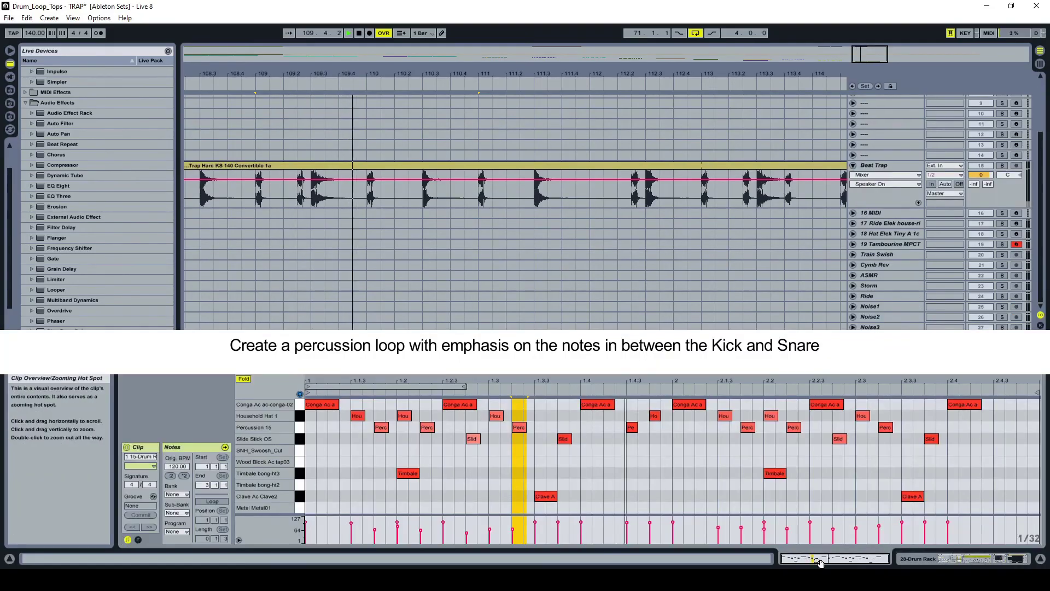
{"action": "left_click", "coordinate": [918, 560]}
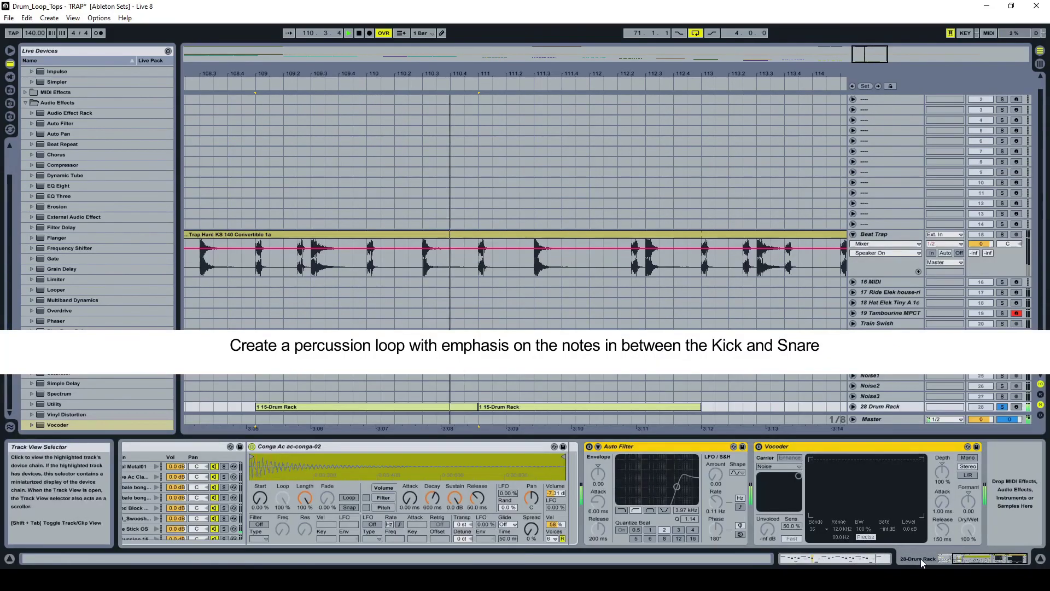
{"action": "left_click", "coordinate": [590, 447]}
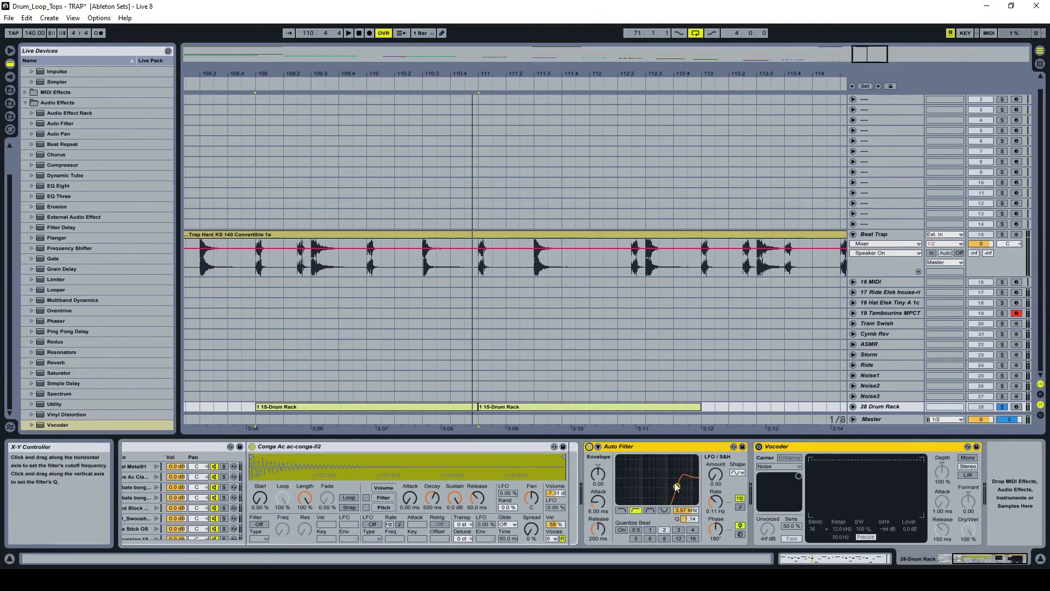
{"action": "left_click_drag", "start_coordinate": [677, 488], "coordinate": [668, 484]}
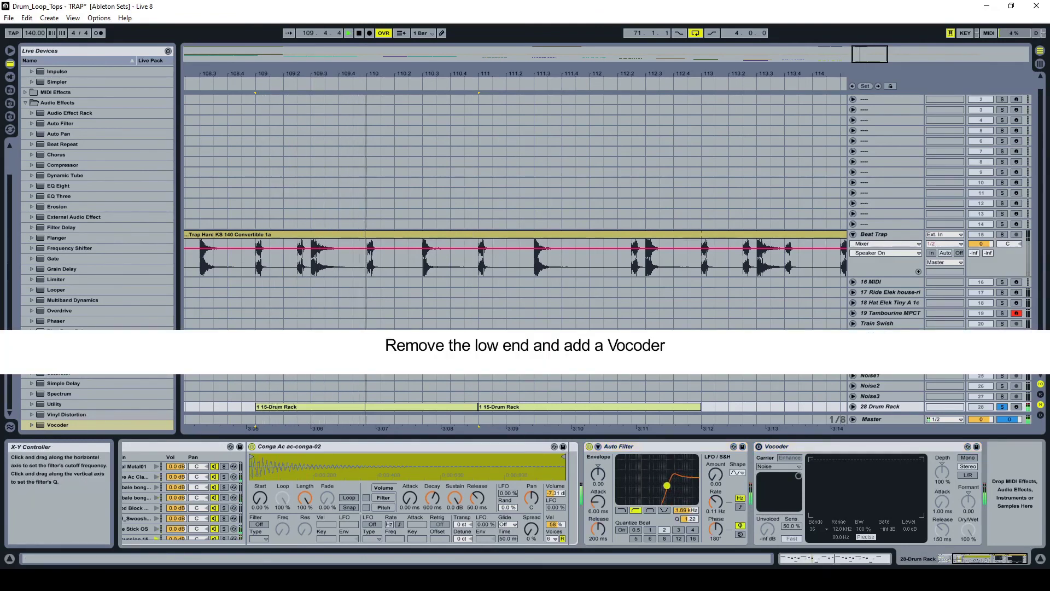
- Switch on the Drum Rack track's Vocoder with Dry/Wet at 47%, and play the percussion with Beat Trap soloed
{"action": "left_click", "coordinate": [758, 446]}
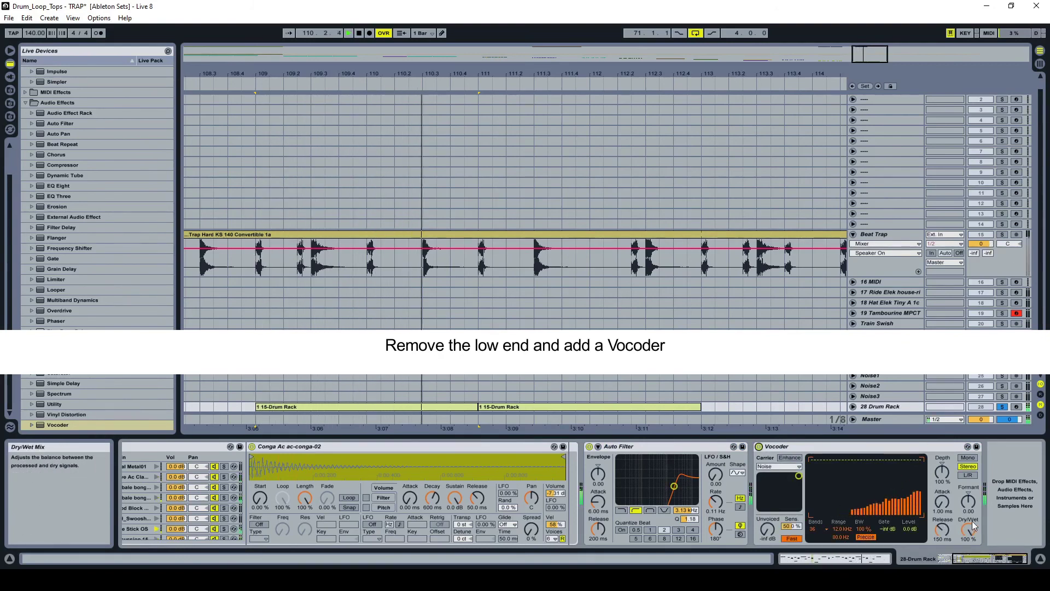
{"action": "mouse_move", "coordinate": [968, 529]}
{"action": "left_mouse_down"}
{"action": "mouse_move", "coordinate": [968, 554]}
{"action": "mouse_move", "coordinate": [969, 525]}
{"action": "left_mouse_up"}
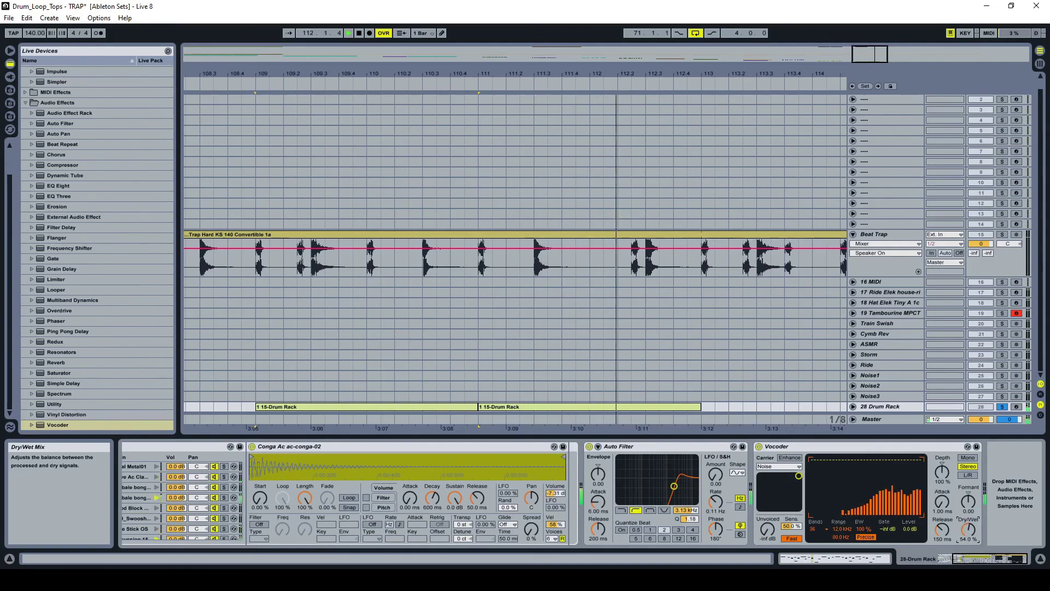
{"action": "key", "text": "space"}
{"action": "left_click", "coordinate": [1002, 236]}
{"action": "key", "text": "space"}
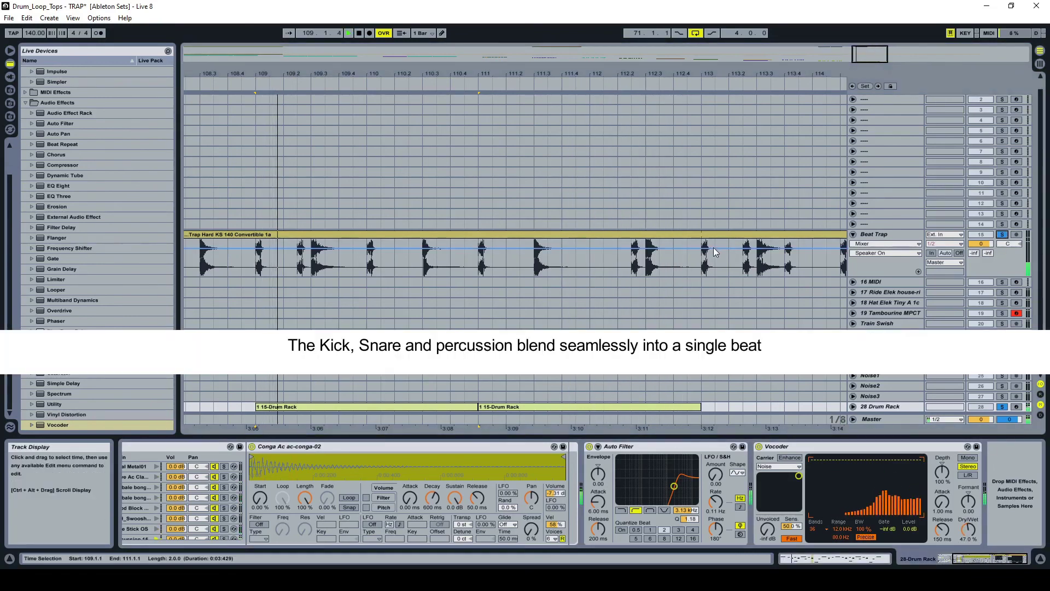